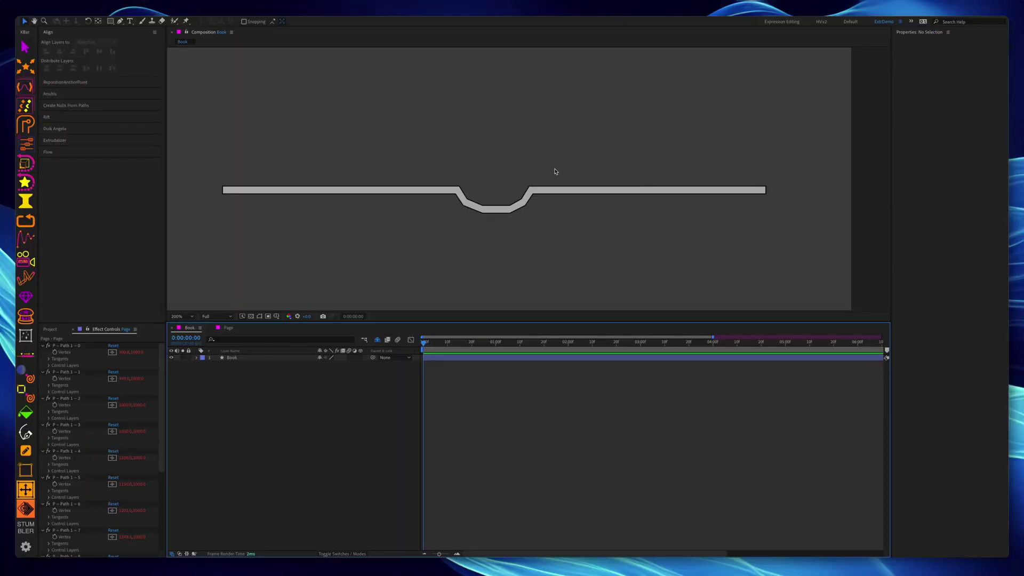
# - Create Duik pin controls on the Book layer's path points
pyautogui.moveTo(532, 163); pyautogui.dragTo(539, 200)
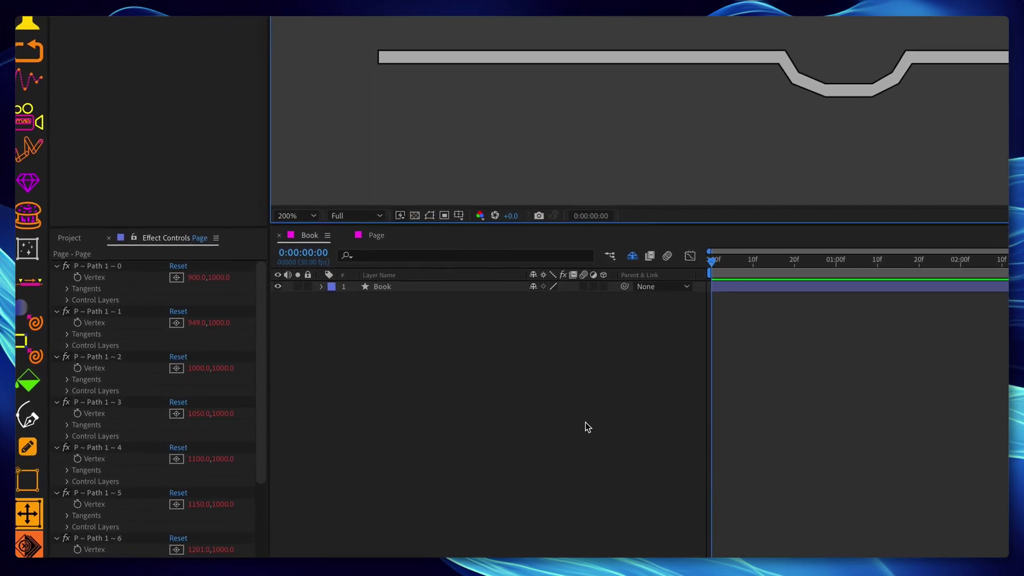
pyautogui.click(411, 288)
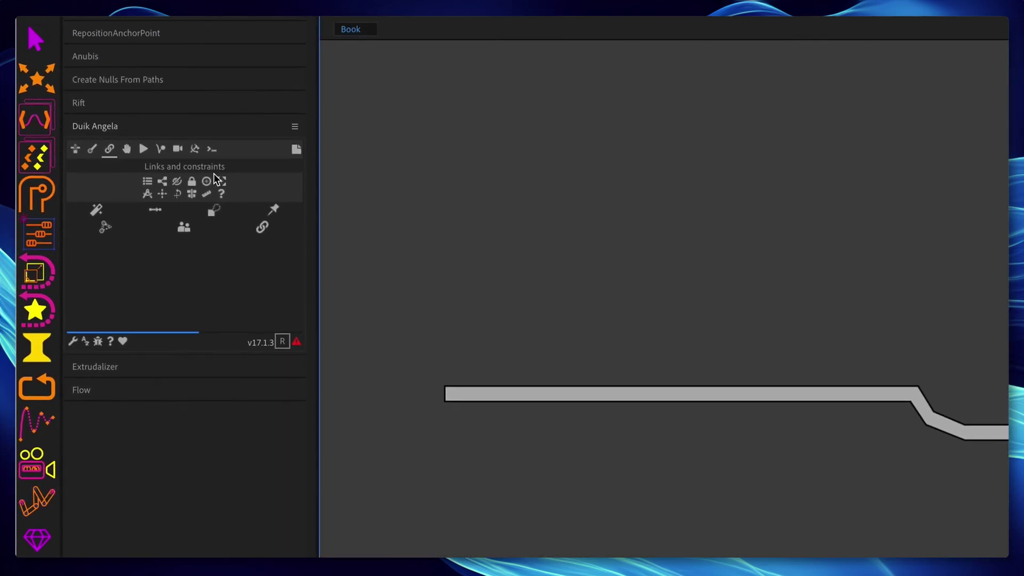
pyautogui.click(239, 217)
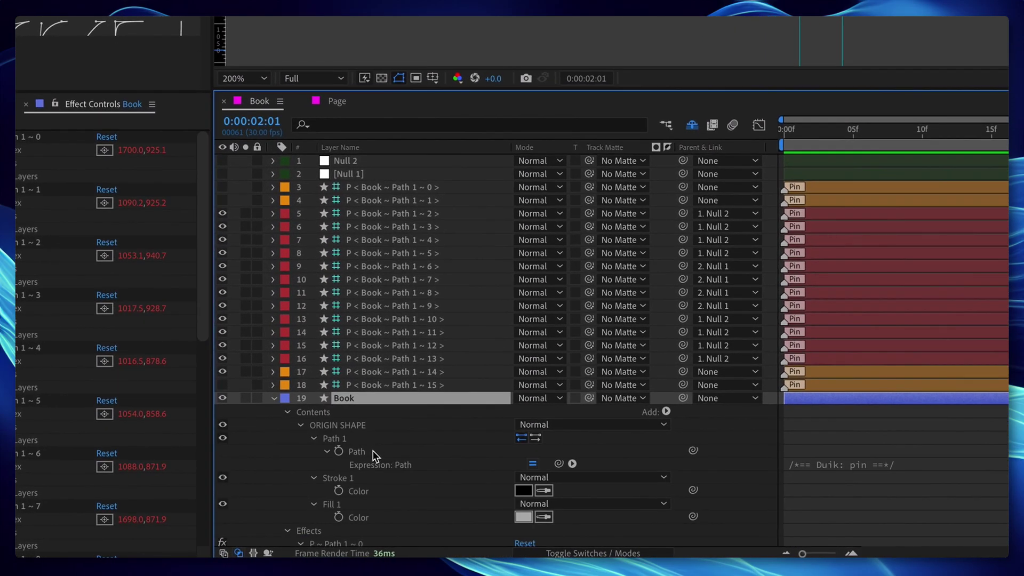
# - Bake the Book path expression into keyframes and extrude the shape with Extrudalize!
pyautogui.rightClick(375, 448)
pyautogui.moveTo(477, 527)
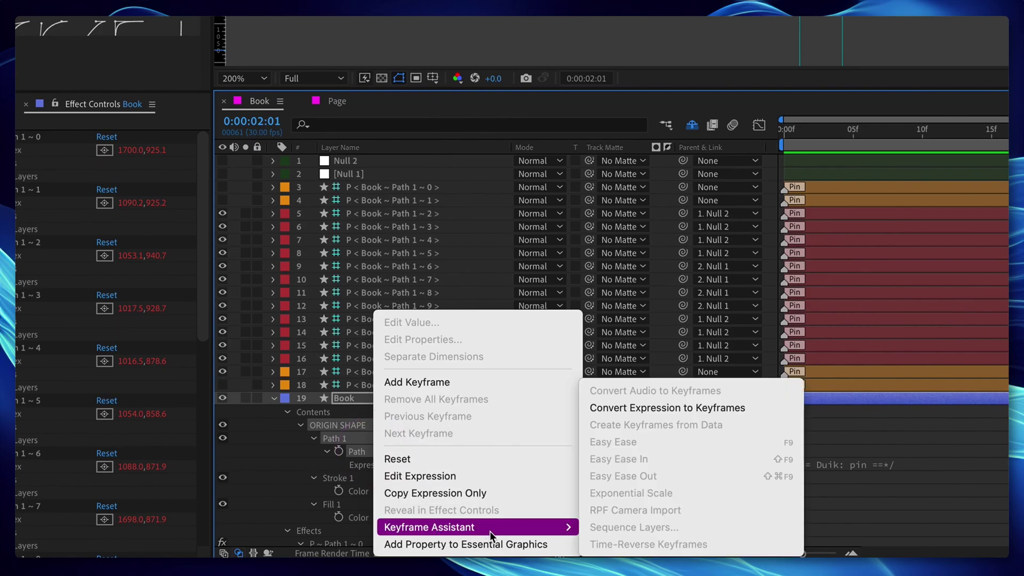
pyautogui.click(687, 409)
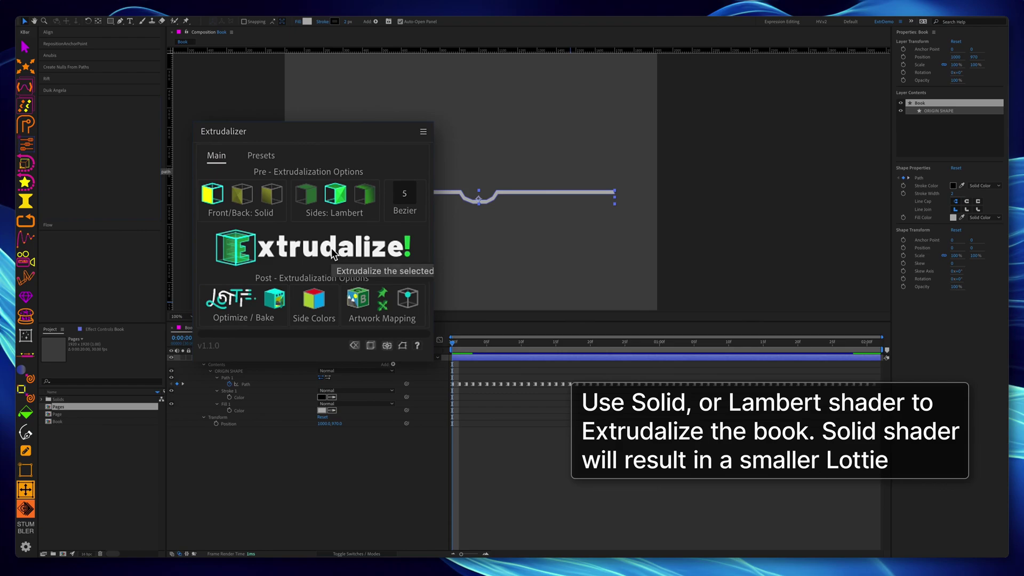
pyautogui.click(332, 248)
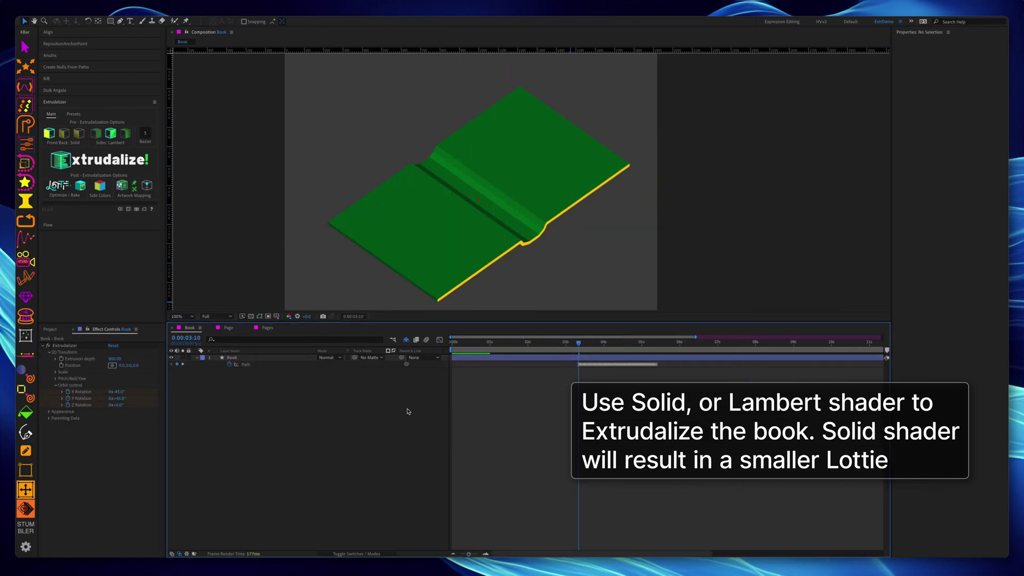
# - Bring up the book's Extrudalizer rotation settings for keyframing X/Y/Z Rotation
pyautogui.click(124, 404)
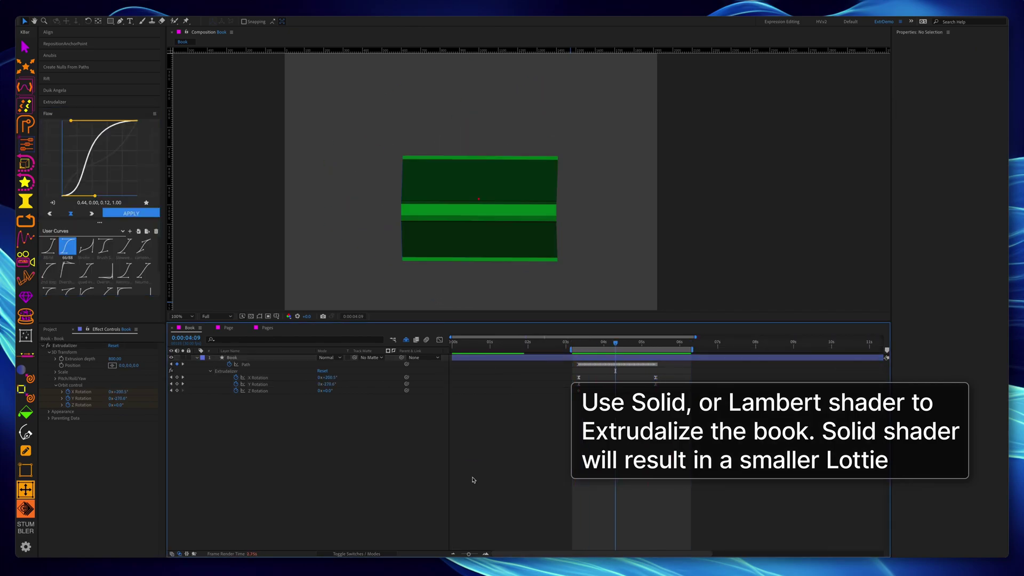
pyautogui.click(639, 374)
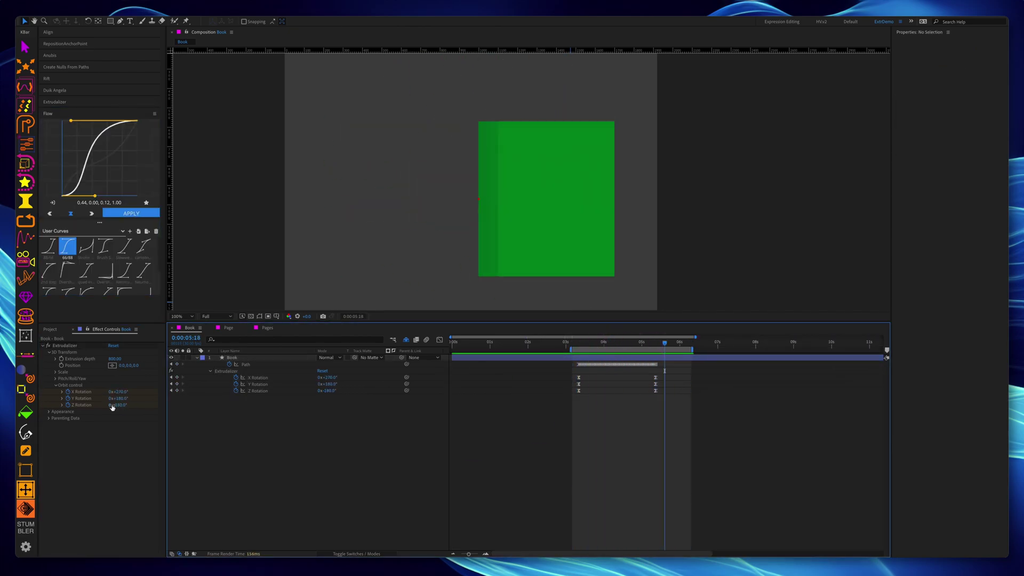
pyautogui.click(128, 365)
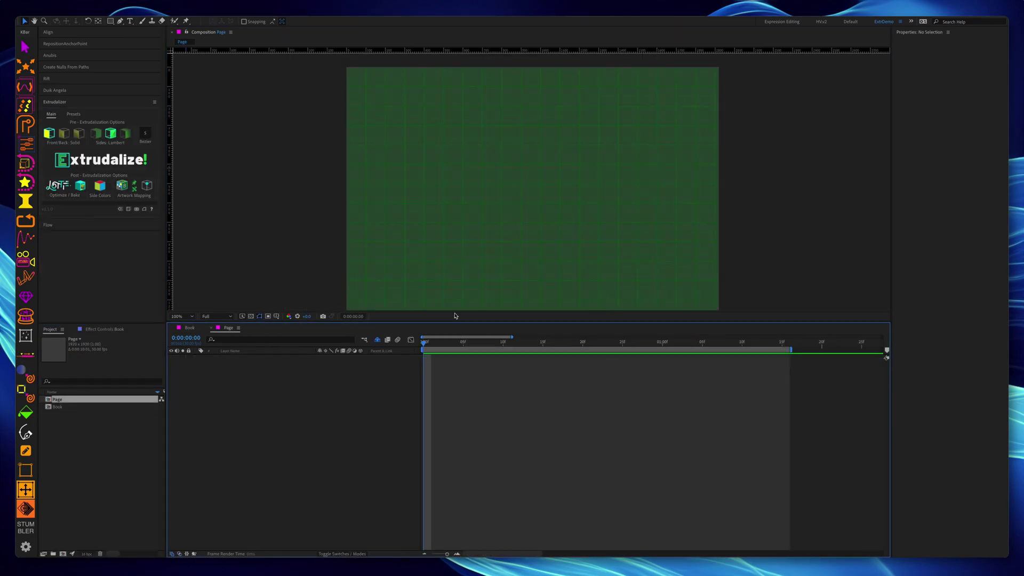
# - Pin and auto-rig the page line with Duik, then bake its Path expression to keyframes
pyautogui.click(540, 203)
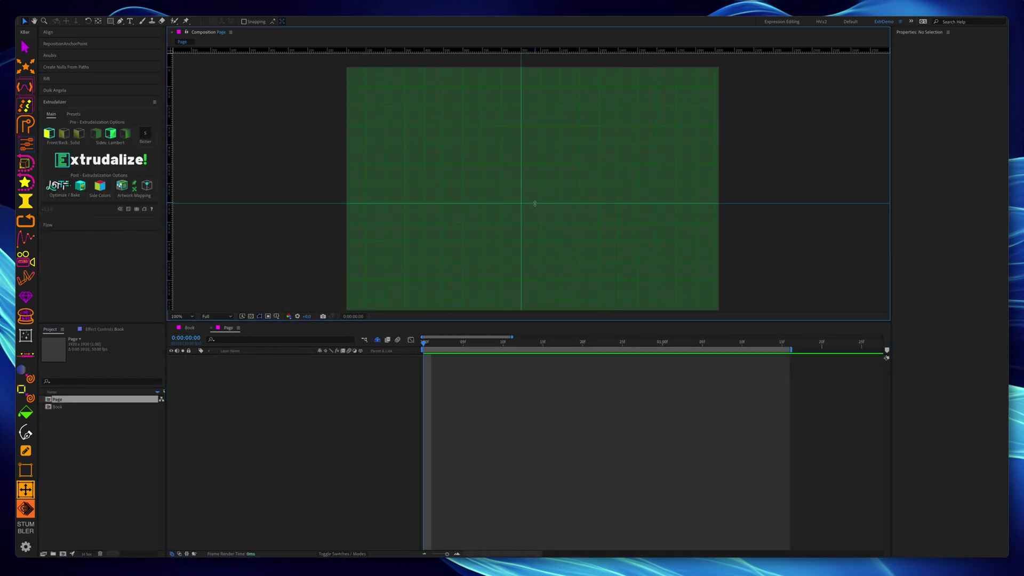
pyautogui.scroll(4, 535, 204)
pyautogui.scroll(-2, 510, 185)
pyautogui.scroll(2, 474, 217)
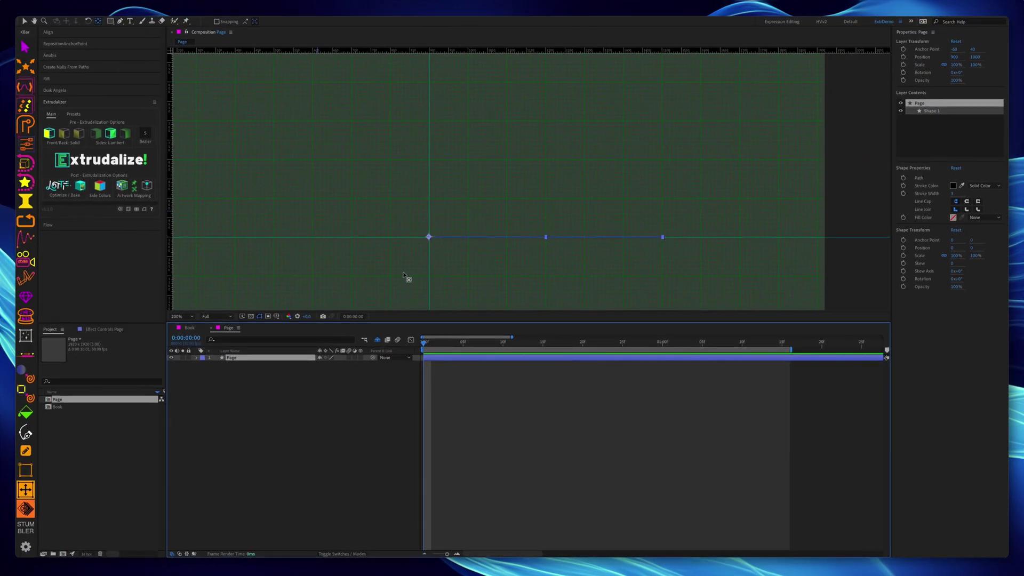
pyautogui.click(55, 90)
pyautogui.click(143, 133)
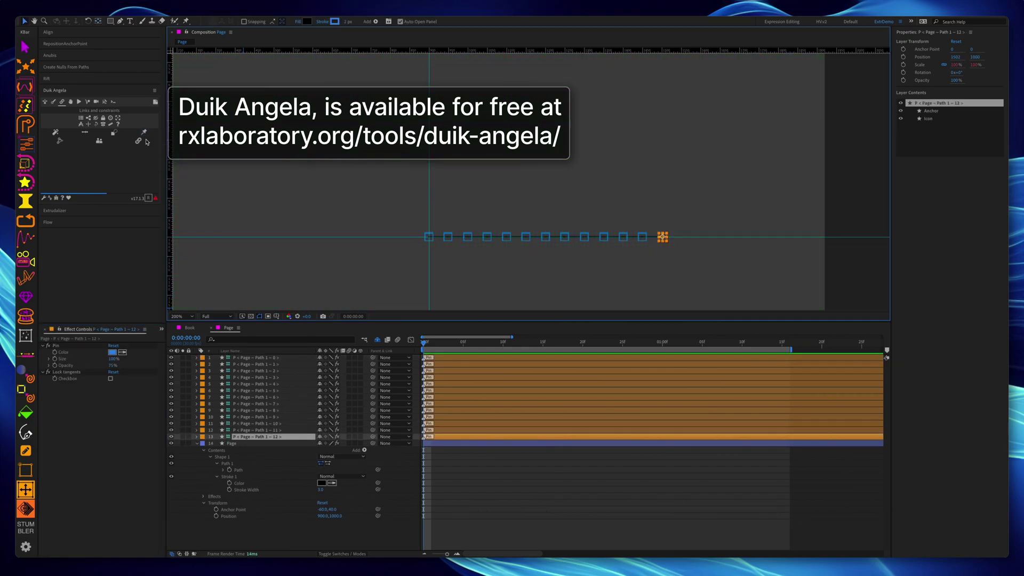
pyautogui.hotkey('ctrl', 'a')
pyautogui.click(57, 133)
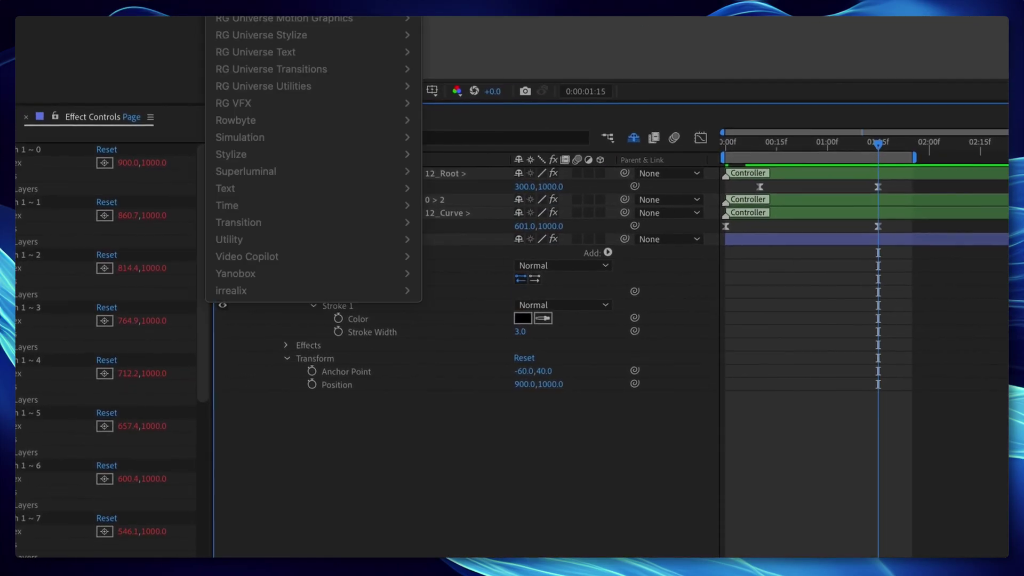
pyautogui.rightClick(360, 297)
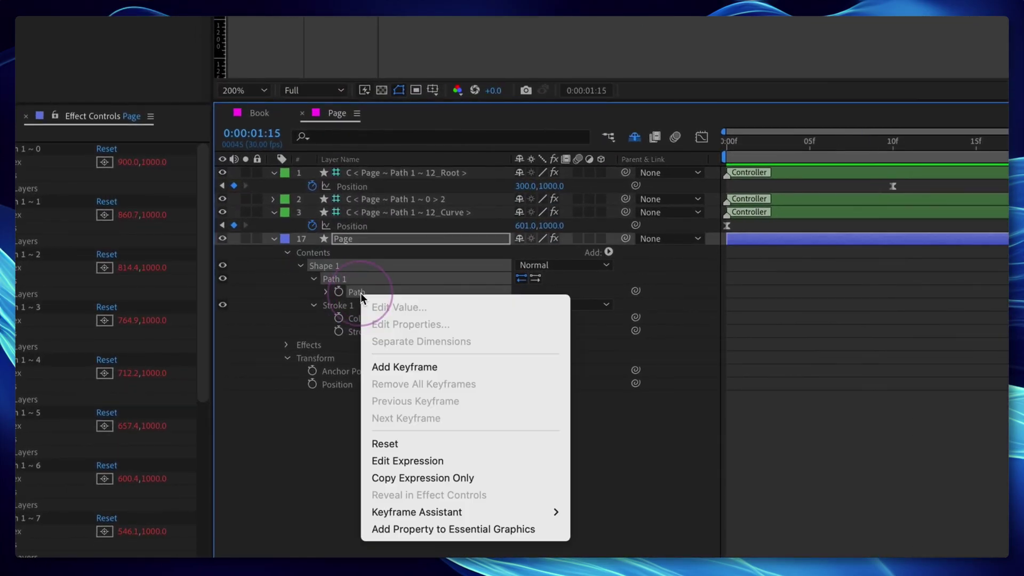
pyautogui.moveTo(417, 512)
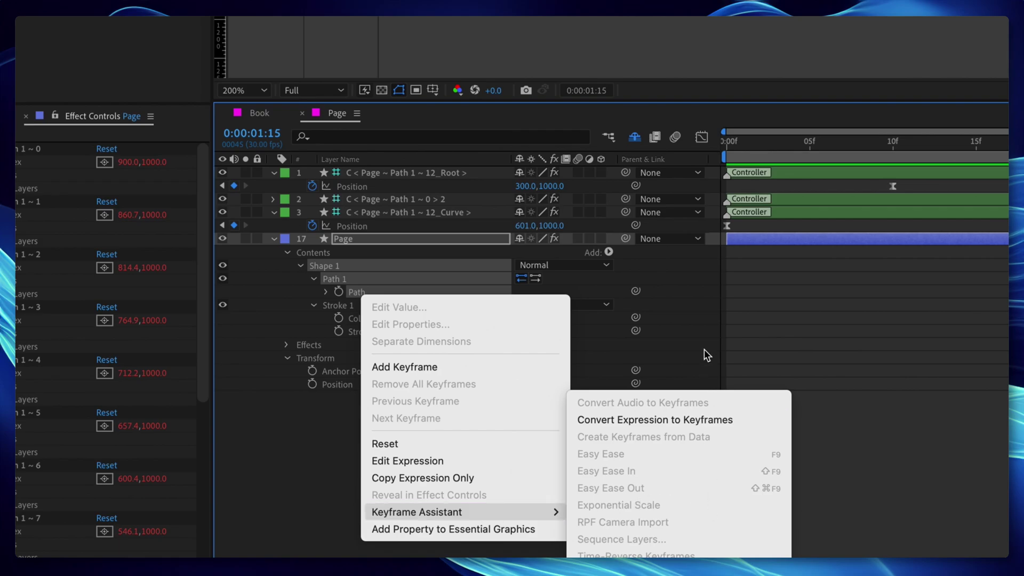
pyautogui.click(681, 418)
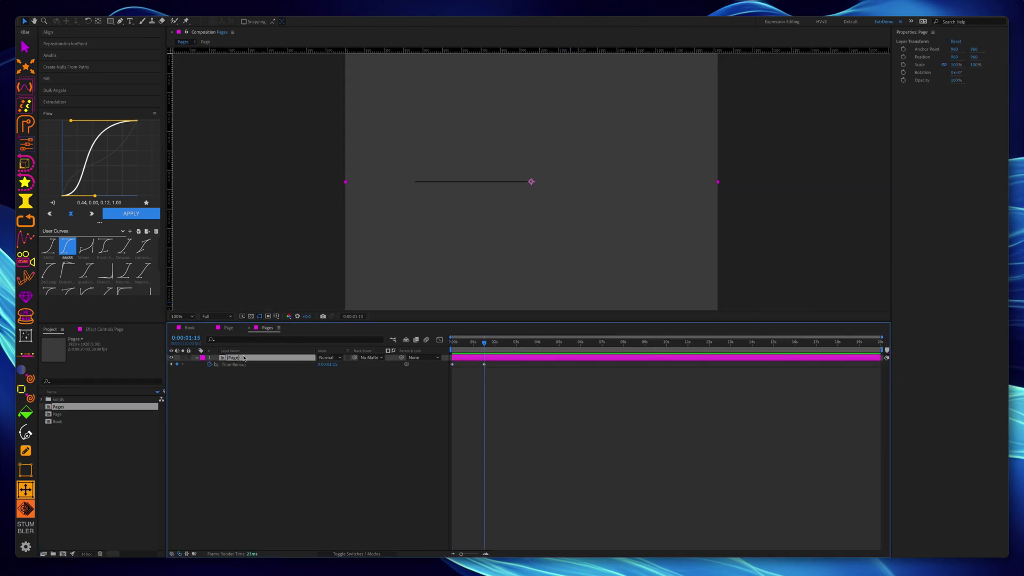
# - Duplicate the Page layer into twelve copies and stagger their flips
pyautogui.hotkey('ctrl', 'd')
pyautogui.hotkey('ctrl', 'd')
pyautogui.hotkey('ctrl', 'd')
pyautogui.hotkey('ctrl', 'd')
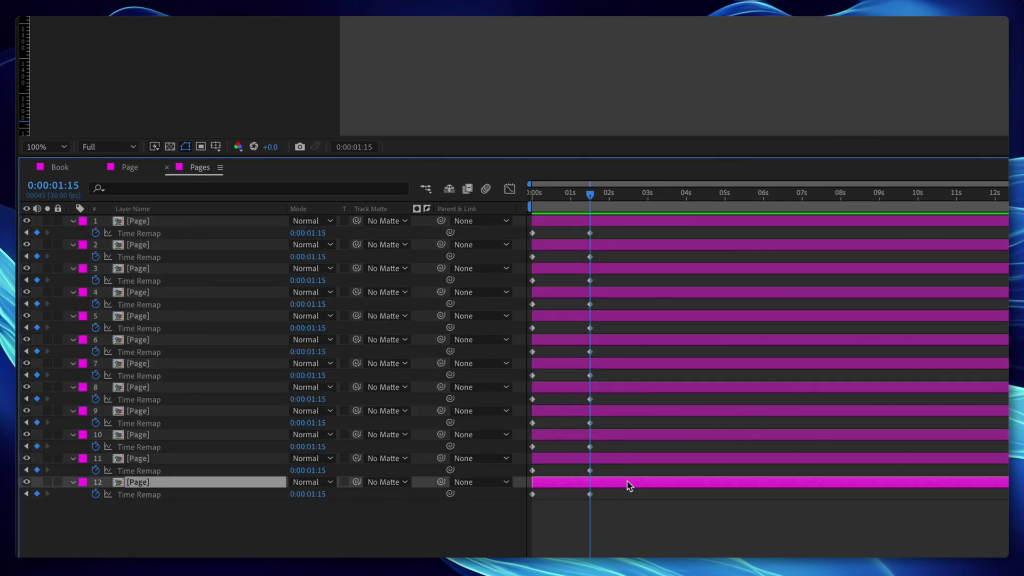
pyautogui.hotkey('ctrl', 'a')
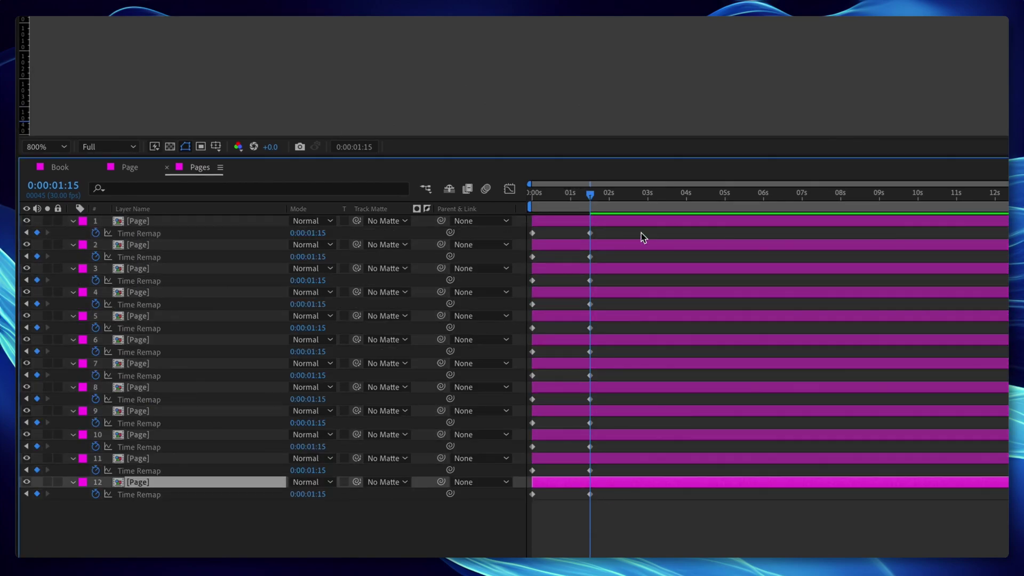
pyautogui.hotkey('ctrl', 'a')
pyautogui.click(628, 213)
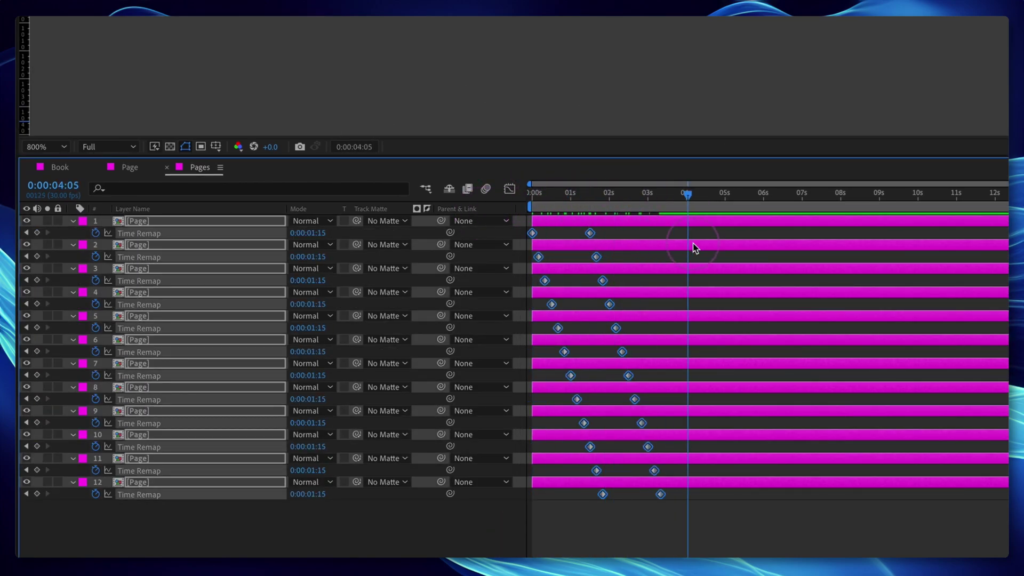
pyautogui.press('j')
# - Distribute the twelve page layers vertically and stagger their keyframes in time
pyautogui.press('p')
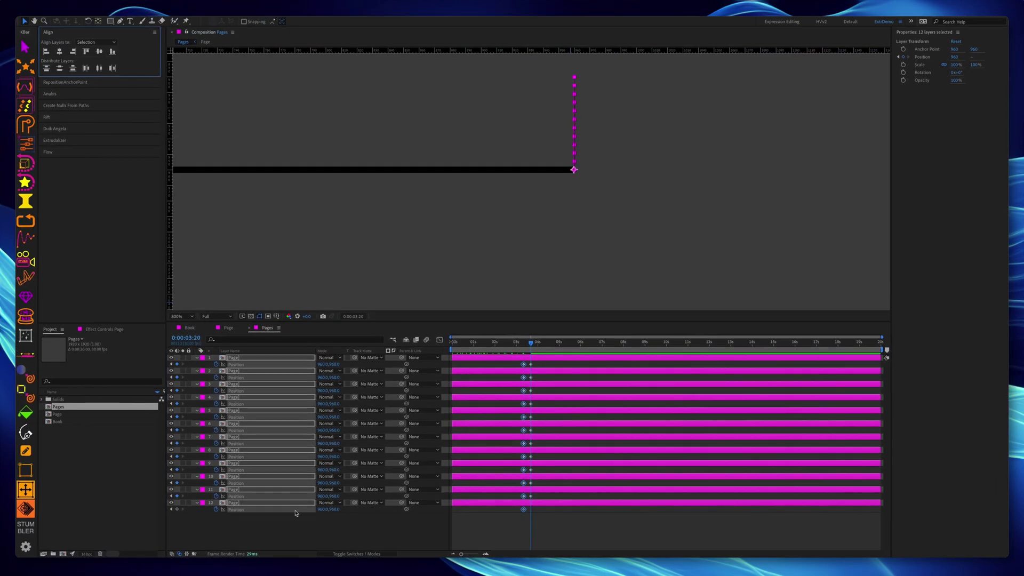
pyautogui.click(503, 359)
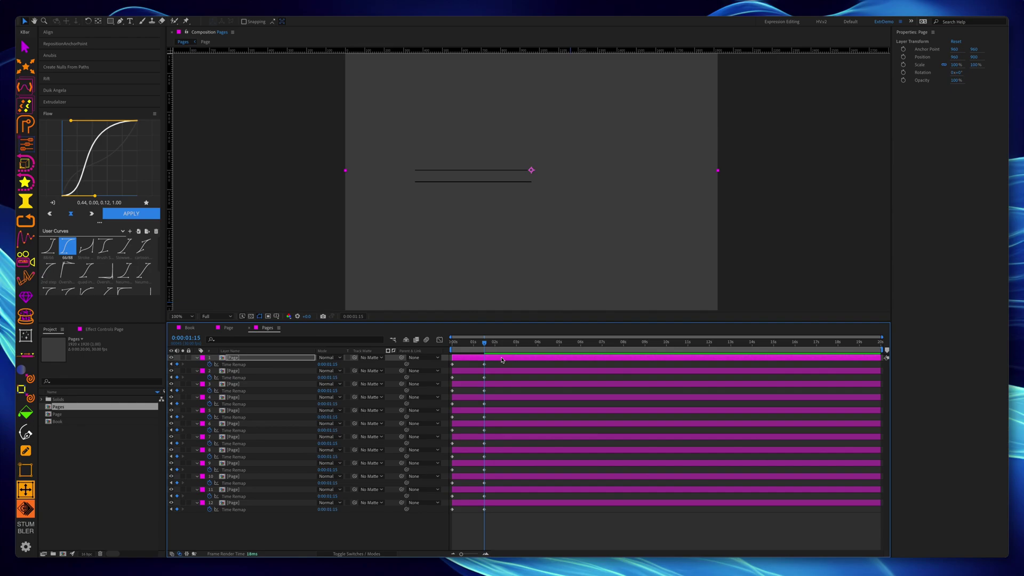
pyautogui.hotkey('ctrl', 'a')
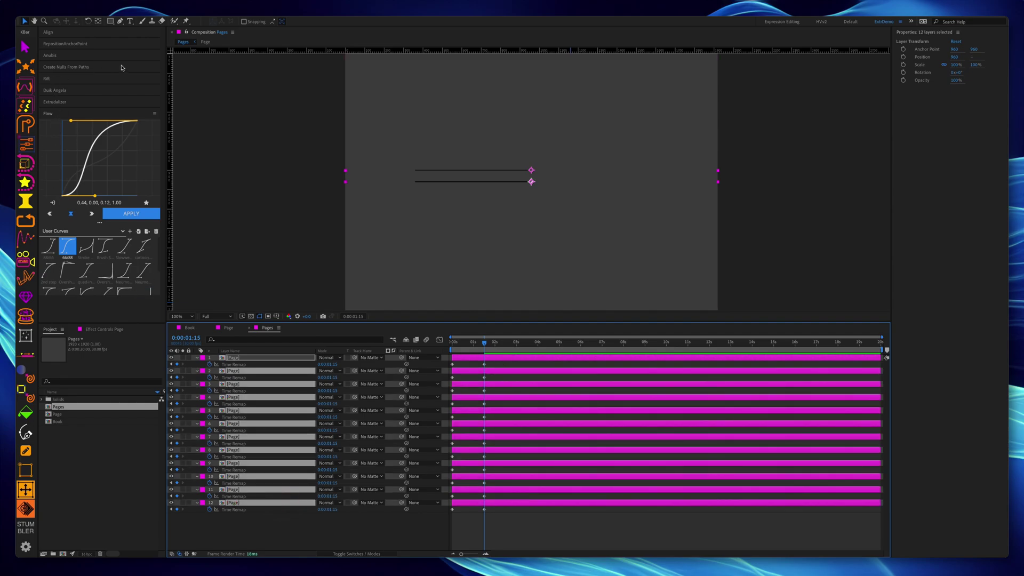
pyautogui.click(50, 33)
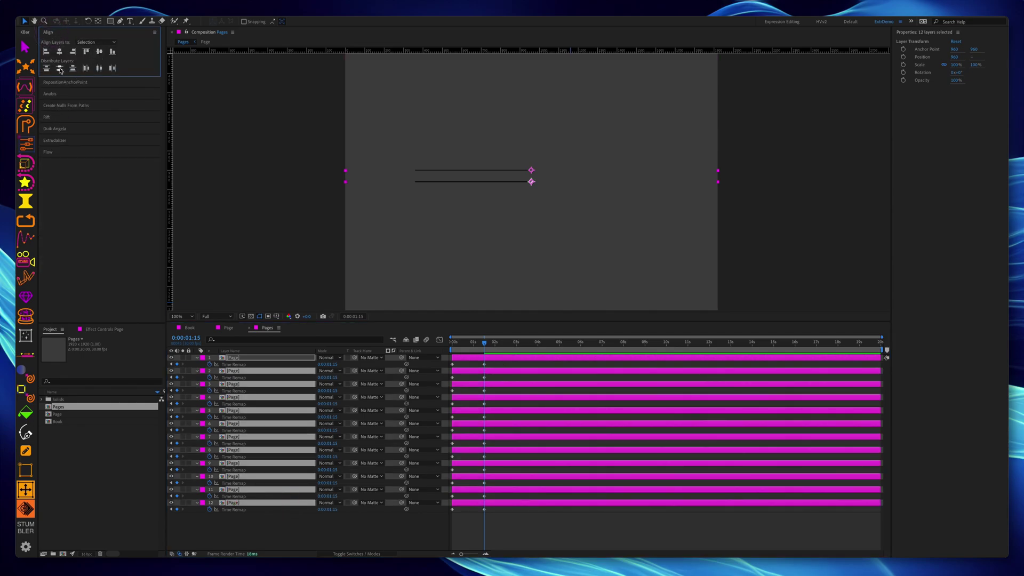
pyautogui.click(59, 69)
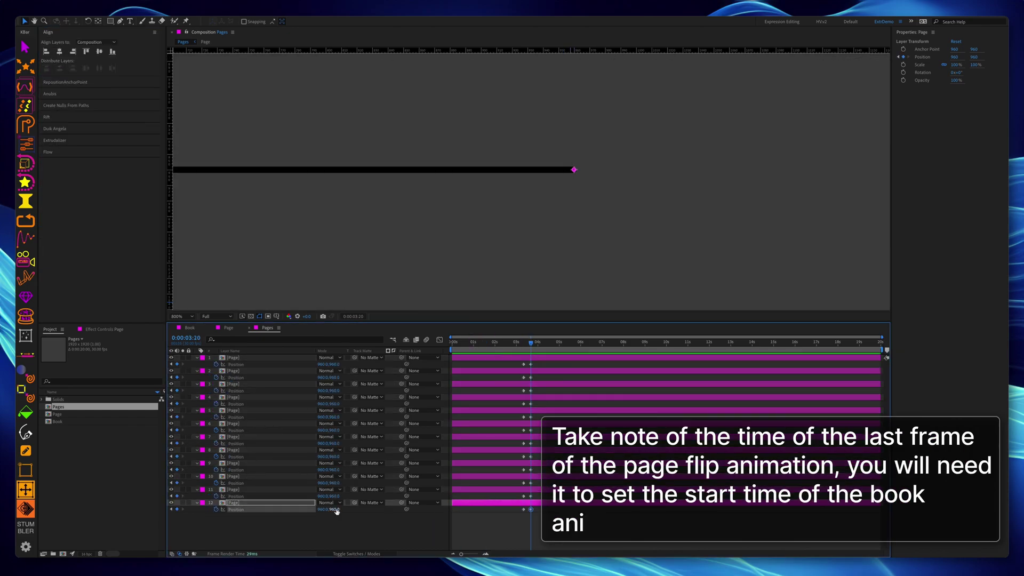
pyautogui.hotkey('ctrl', 'a')
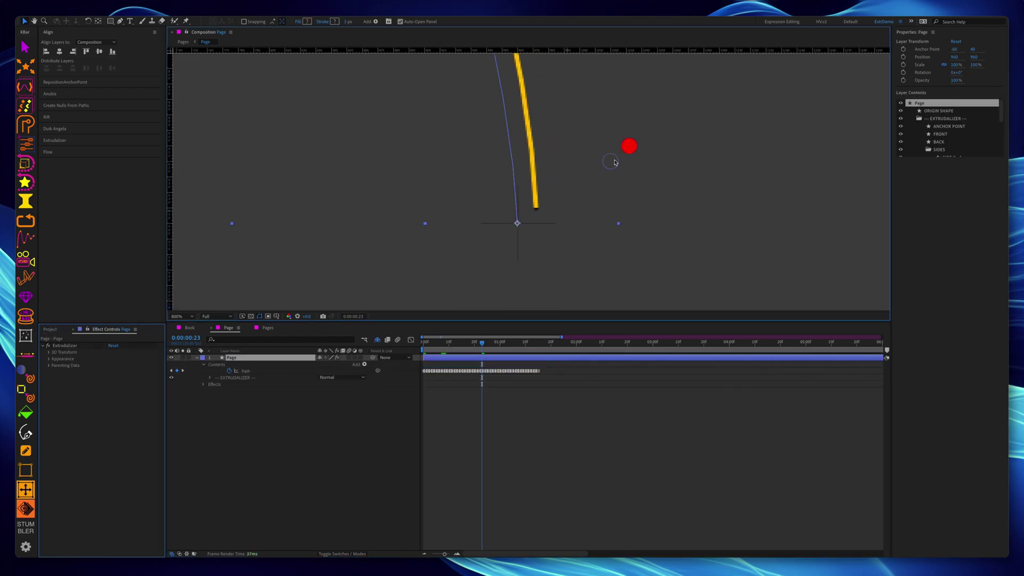
# - Add the Book's position to the page's Extrudalizer position with [x+x2,y+y2,z+z2]
pyautogui.moveTo(586, 163); pyautogui.dragTo(518, 223)
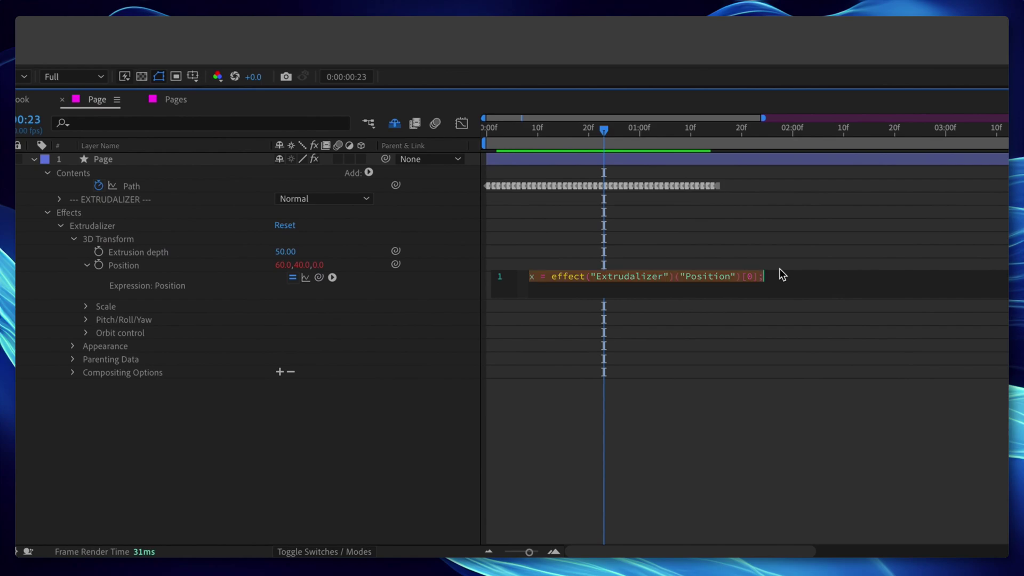
pyautogui.press('Return')
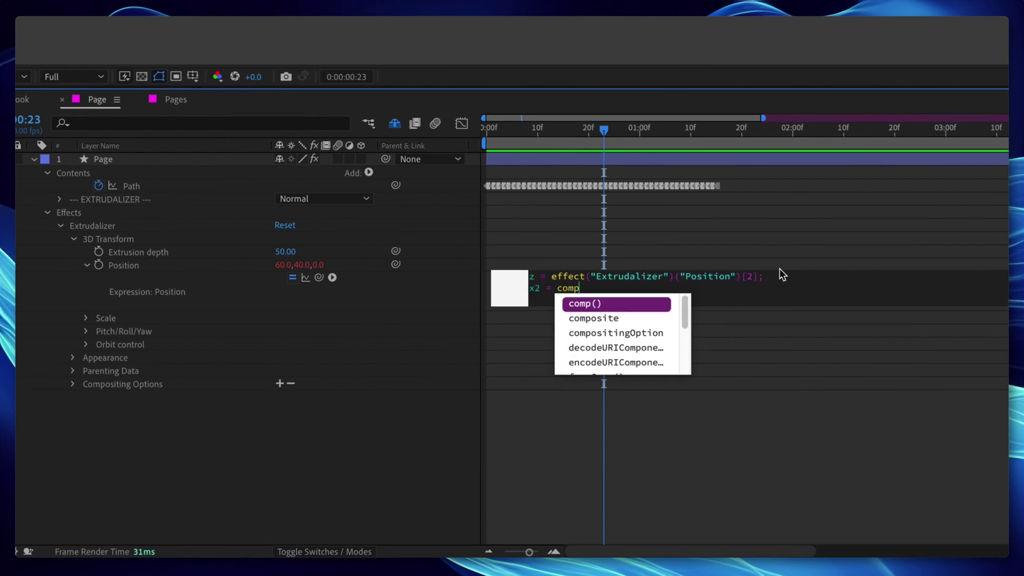
pyautogui.write('x2 = comp(book).lyayer("Book").effect("Extrudalizer")("Pos')
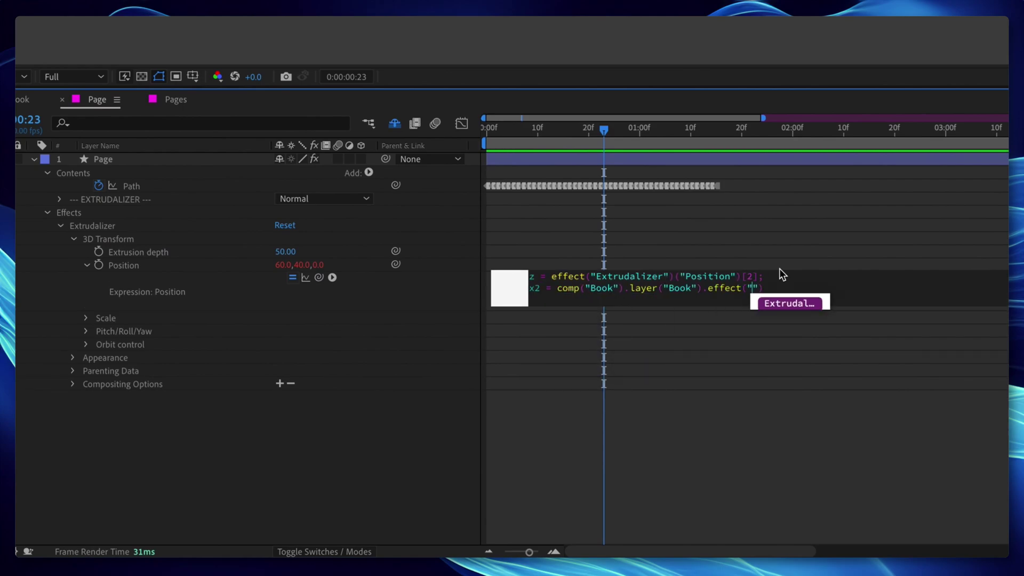
pyautogui.write('ition")[0];')
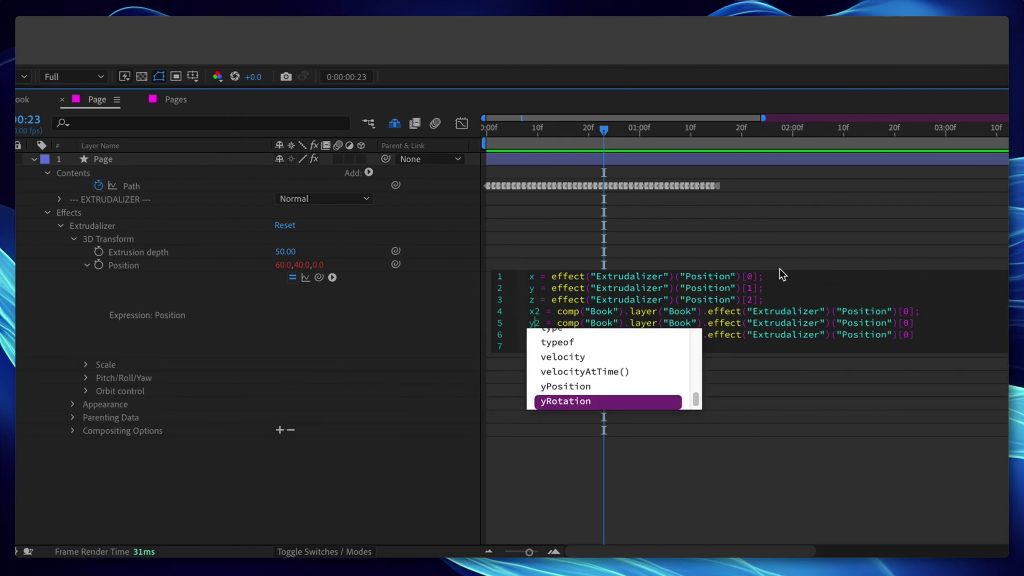
pyautogui.write('[x+x2,y+y2,z+z2]')
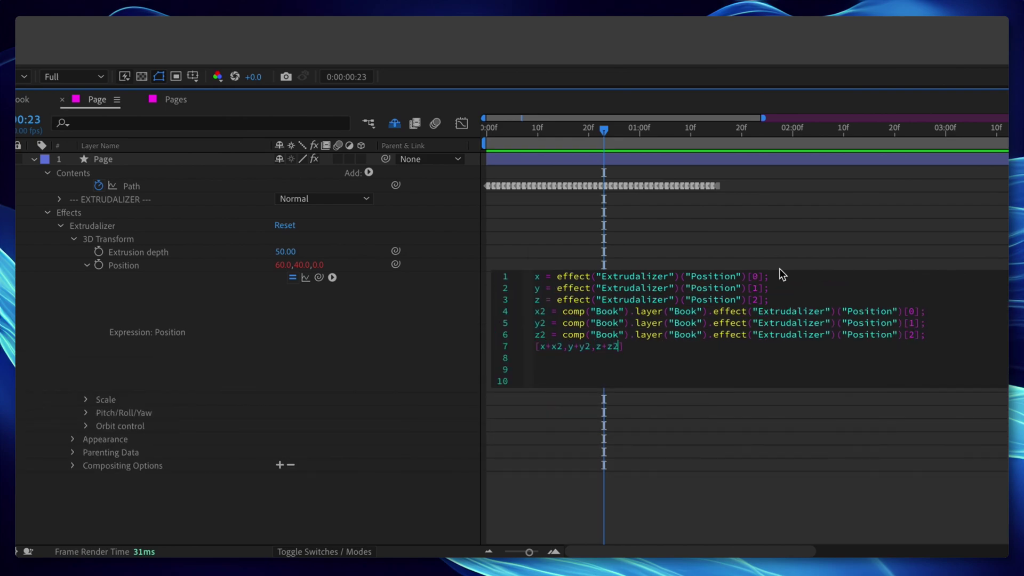
pyautogui.press('KP_Enter')
# - Link the page's X Rotation to the Book Extrudalizer's X Rotation
pyautogui.click(72, 426)
pyautogui.keyDown('alt'); pyautogui.click(112, 439); pyautogui.keyUp('alt')
pyautogui.write('comp("Book")')
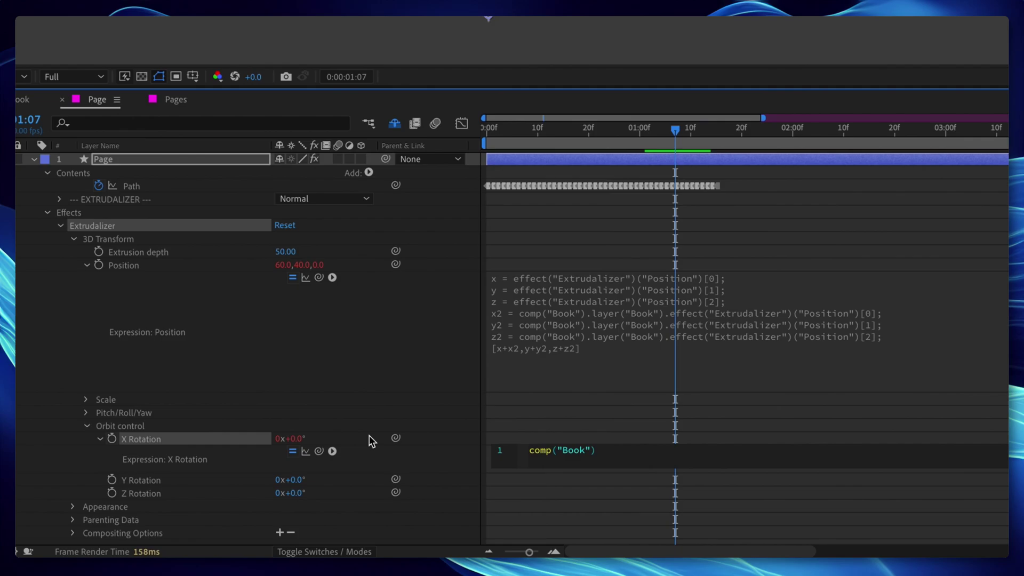
pyautogui.write('.layer("Book").eff')
pyautogui.write('("X Rotation")')
pyautogui.press('KP_Enter')
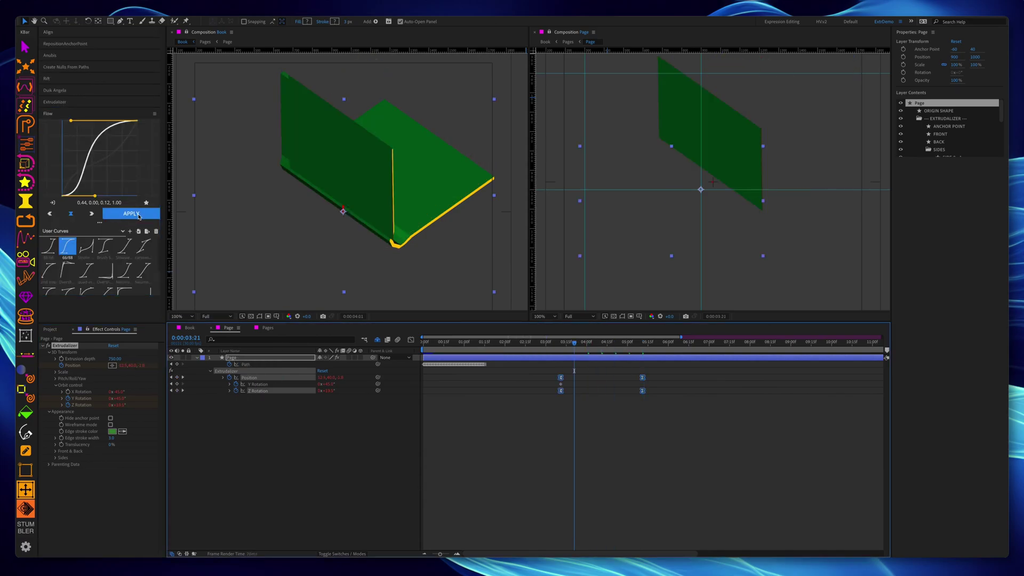
# - Scrub the page flip, set the FRONT face stroke to white, and check the BACK transform
pyautogui.click(564, 345)
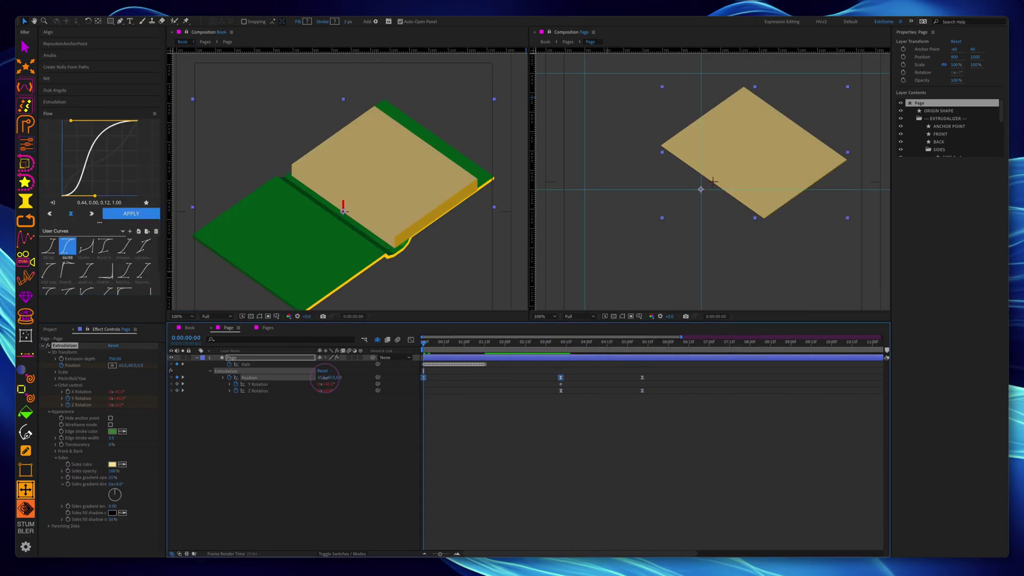
pyautogui.click(564, 346)
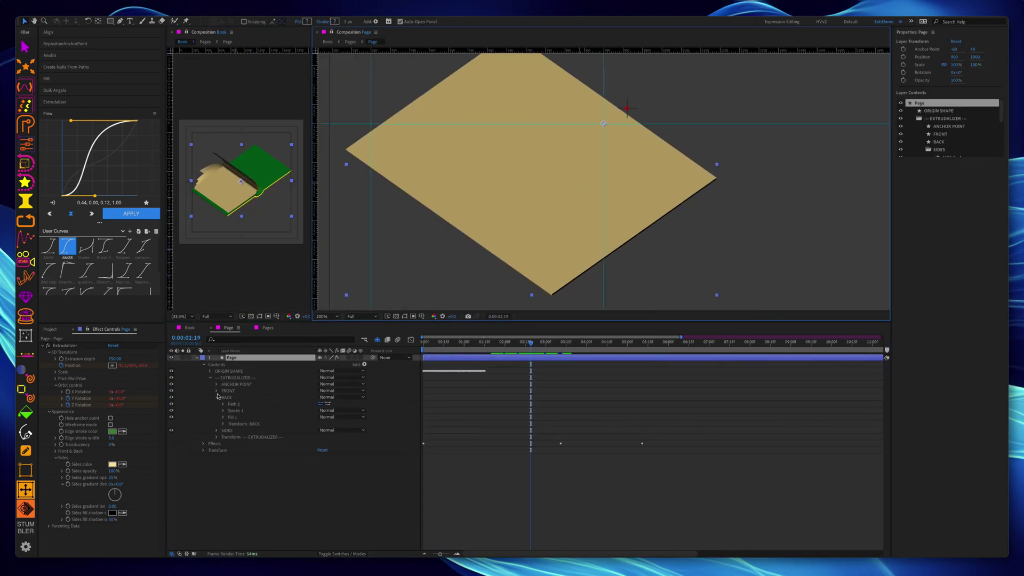
pyautogui.click(223, 411)
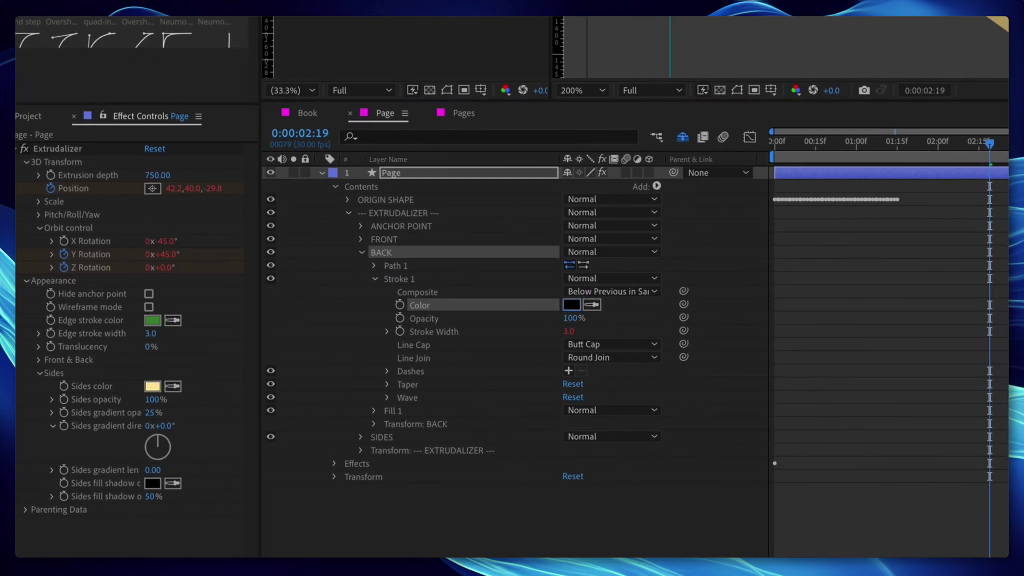
pyautogui.click(361, 238)
pyautogui.click(375, 266)
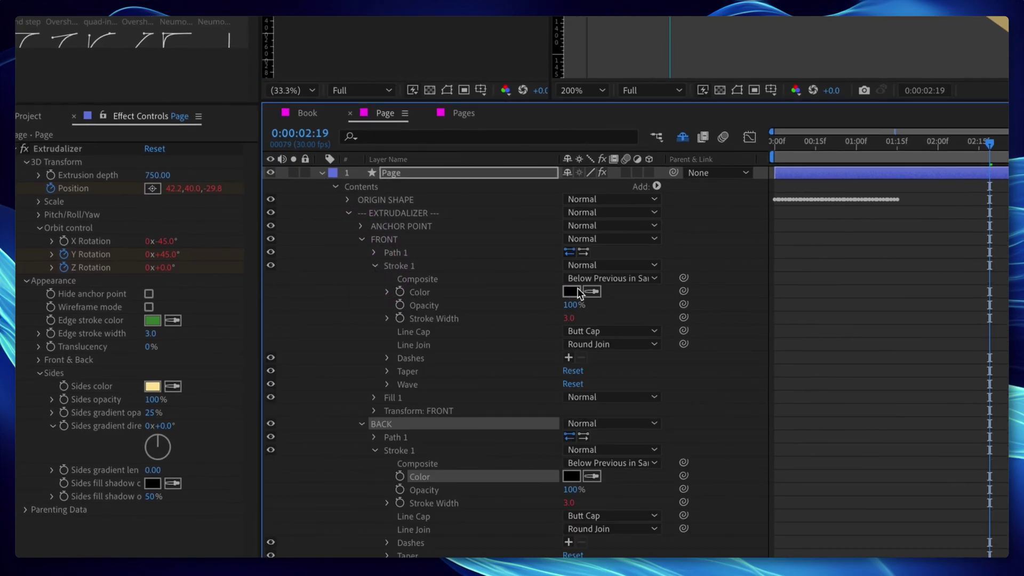
pyautogui.click(572, 293)
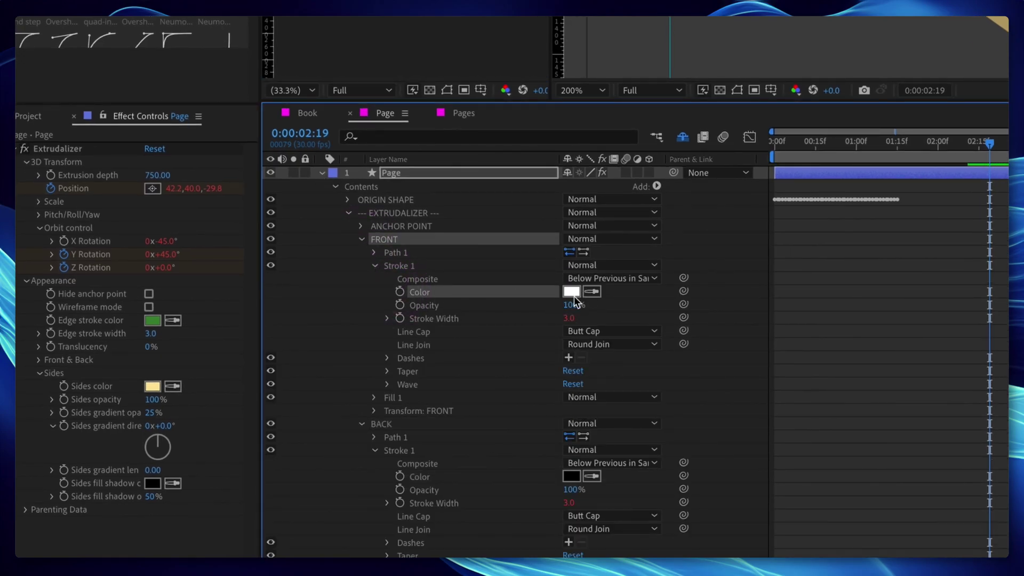
pyautogui.scroll(-3, 488, 388)
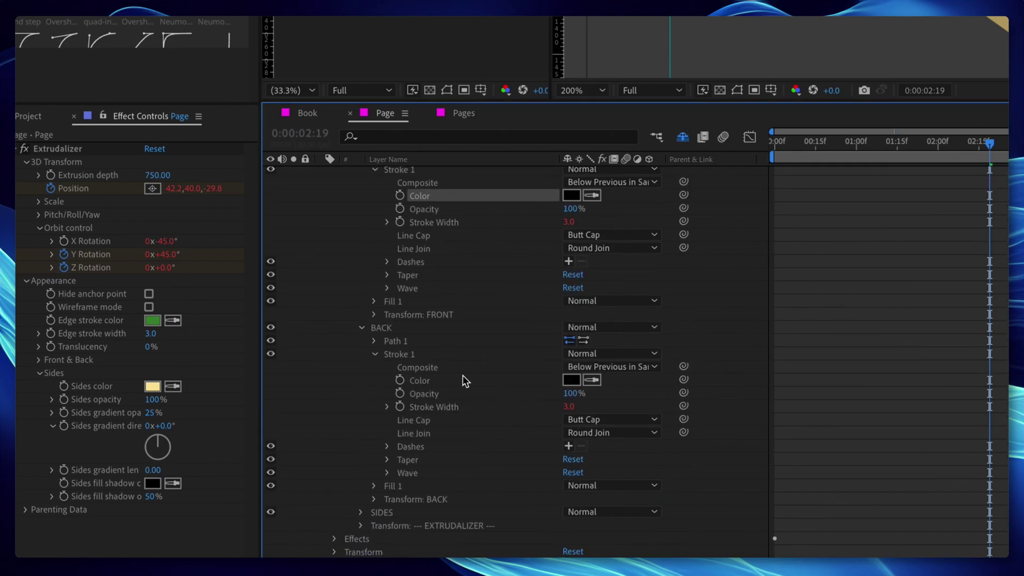
pyautogui.click(377, 498)
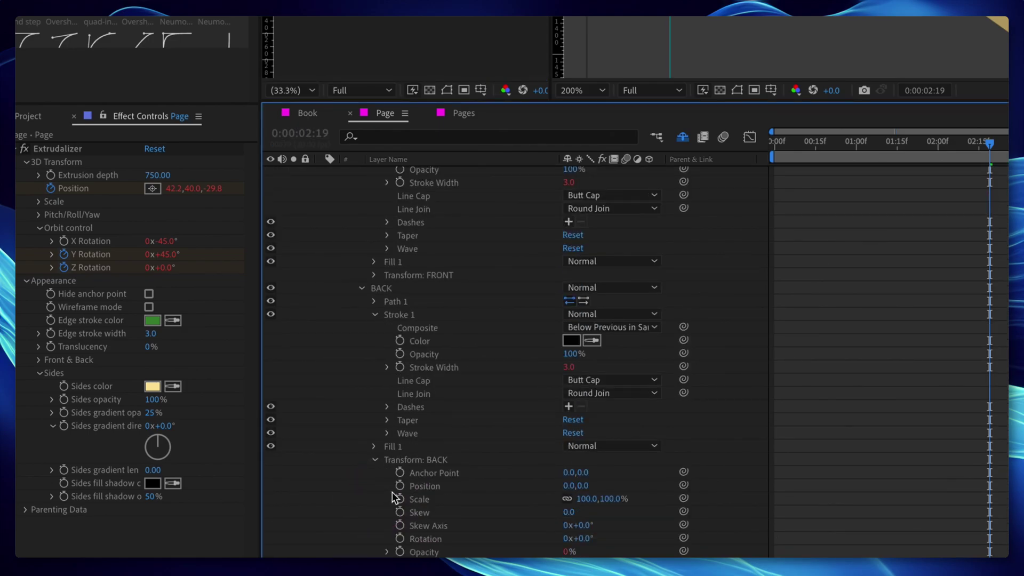
pyautogui.scroll(-2, 400, 492)
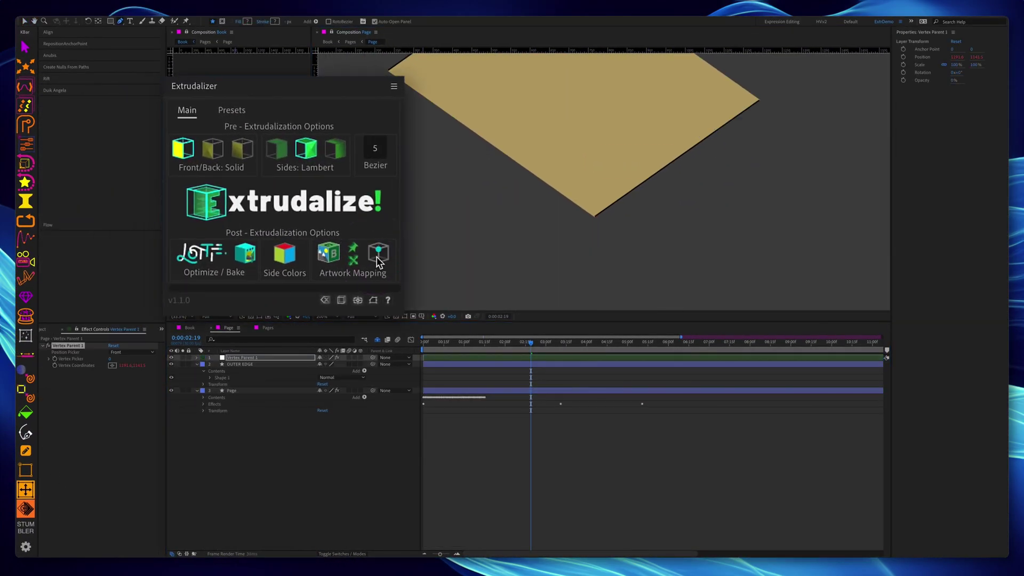
# - Attach the new vertex null to the Page layer's Back face
pyautogui.click(232, 389)
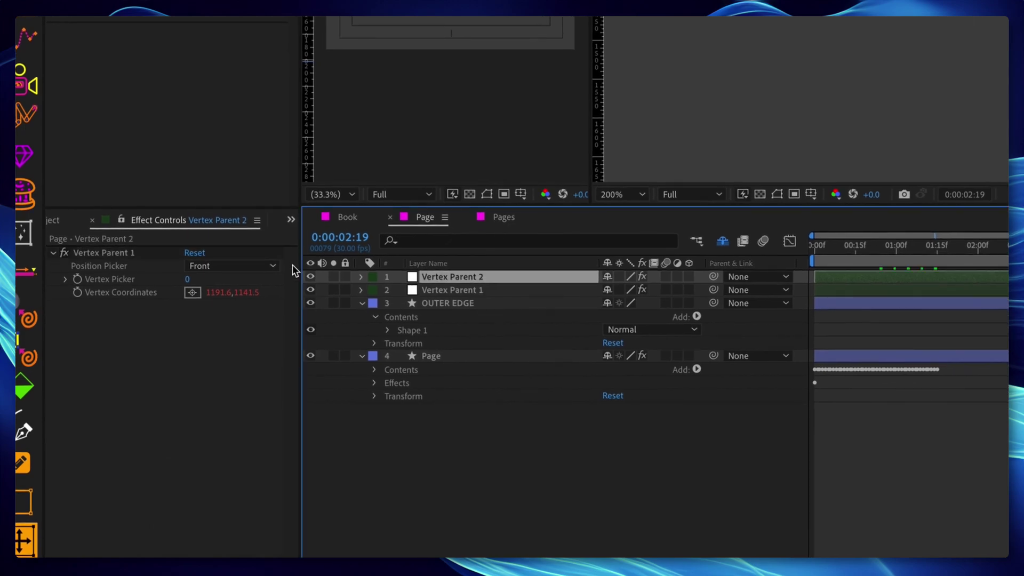
pyautogui.click(206, 267)
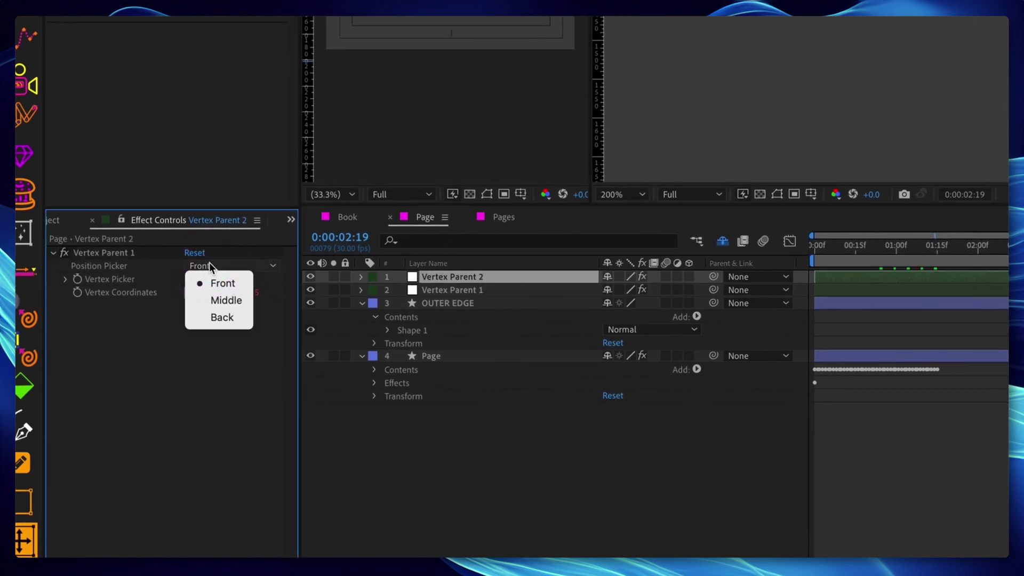
pyautogui.click(229, 317)
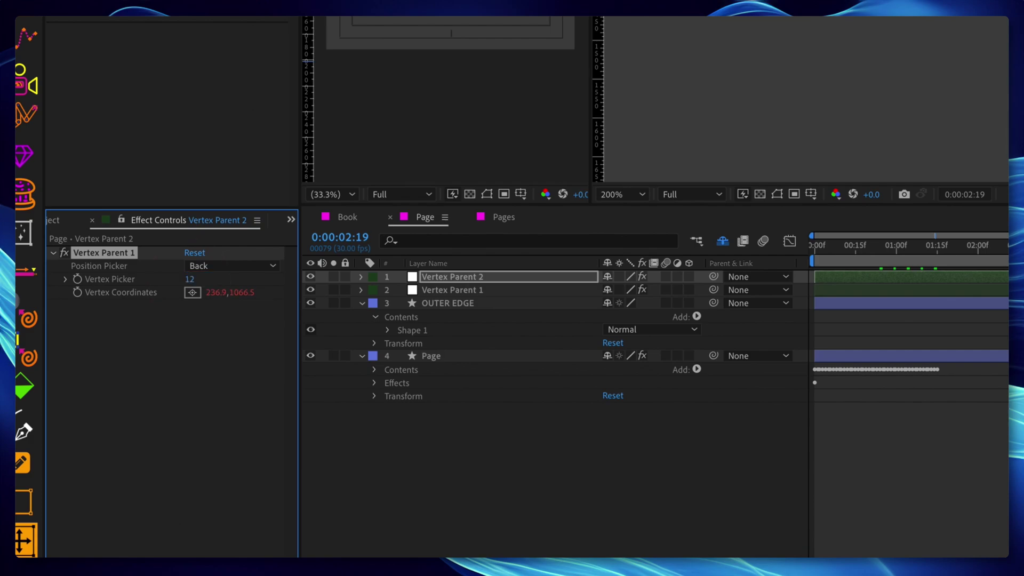
# - Name the null Vertex Parent 2 and write OUTER EDGE's edgeStart/edgeEnd path expression
pyautogui.click(469, 290)
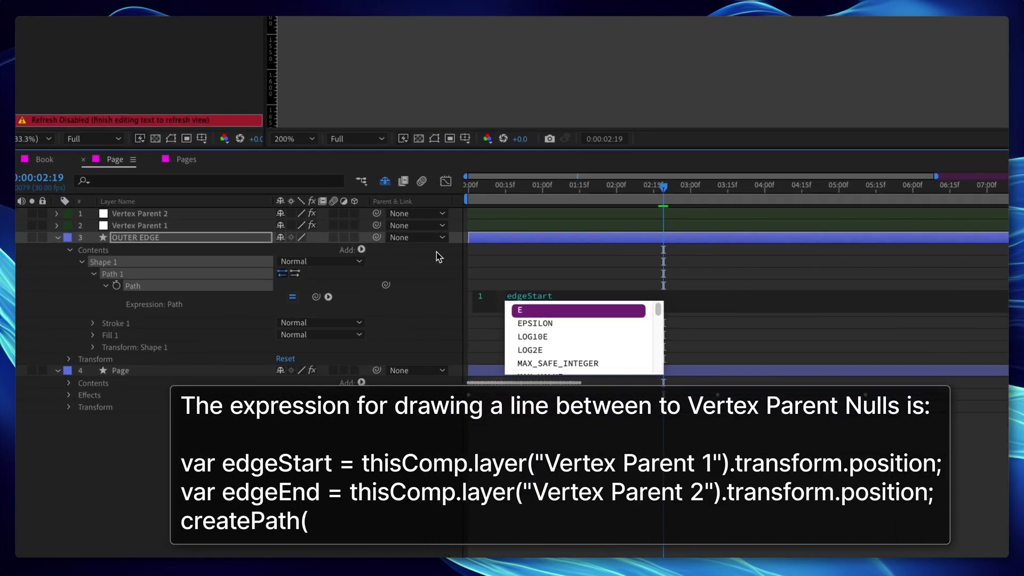
pyautogui.write(' = thisComp.layer("Vertex Parent 2").trans')
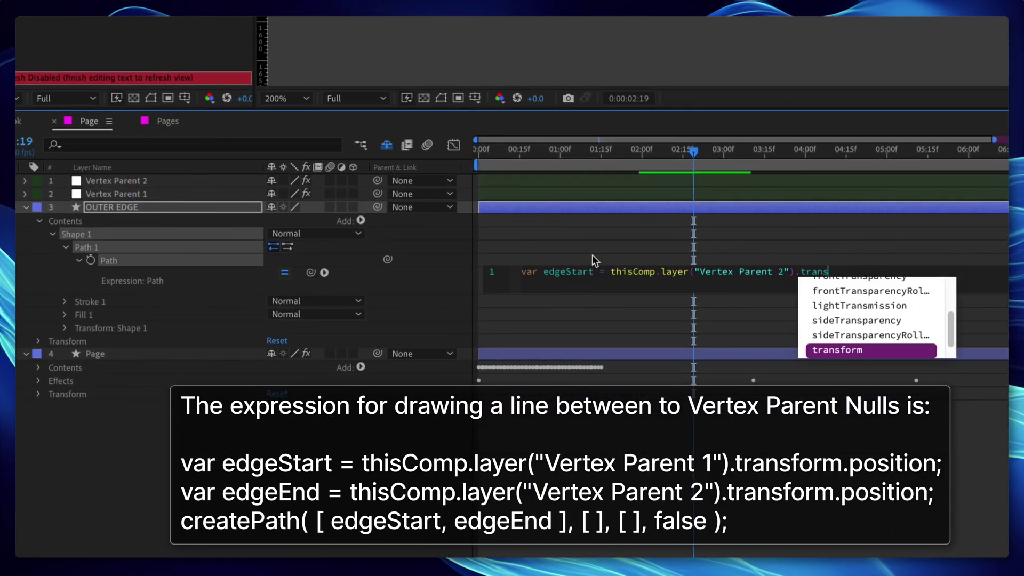
pyautogui.write('form.position; var edgeEnd = thisComp')
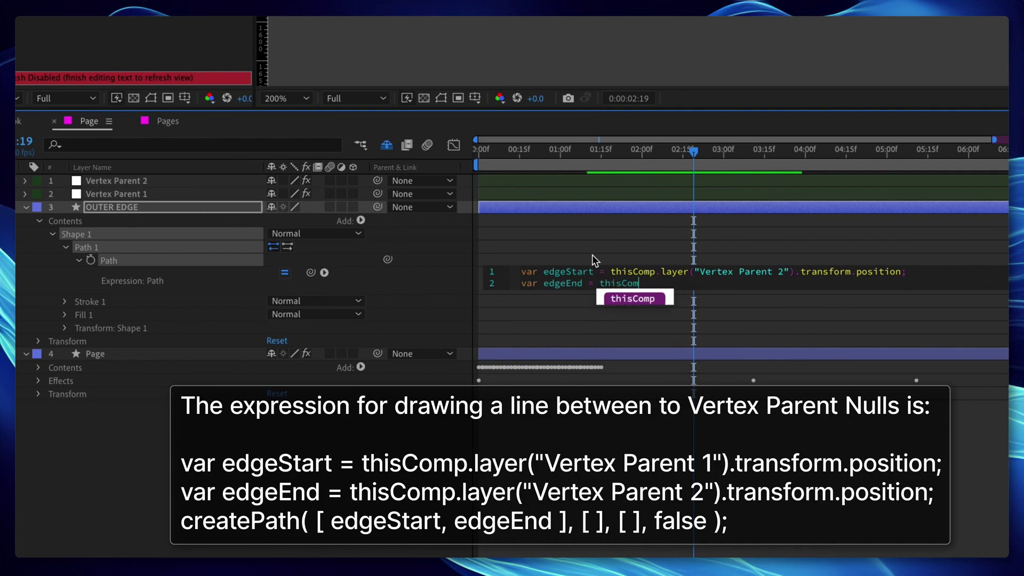
pyautogui.write('.layer(Vertex')
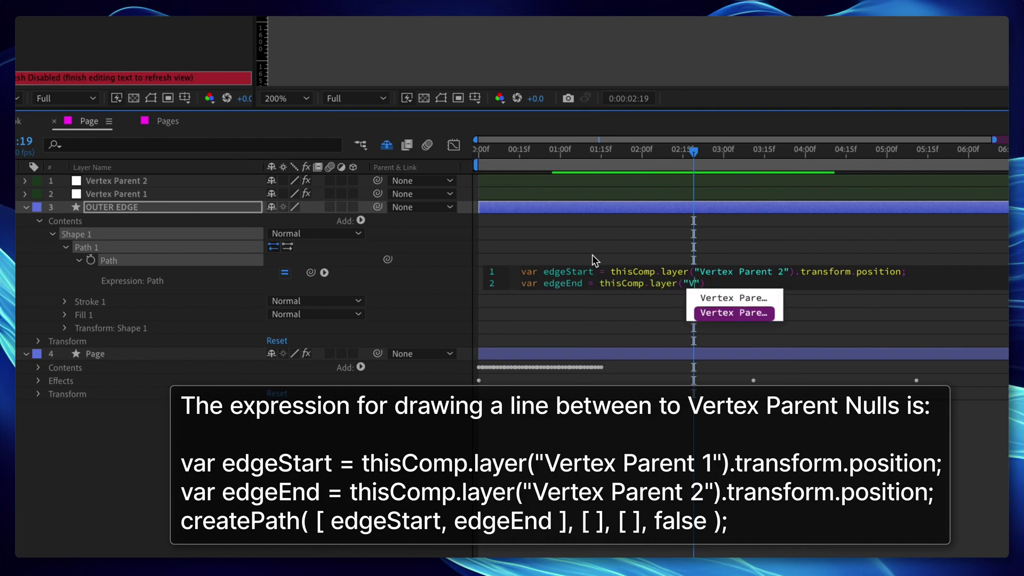
pyautogui.press('Return')
pyautogui.write('.transform.position;')
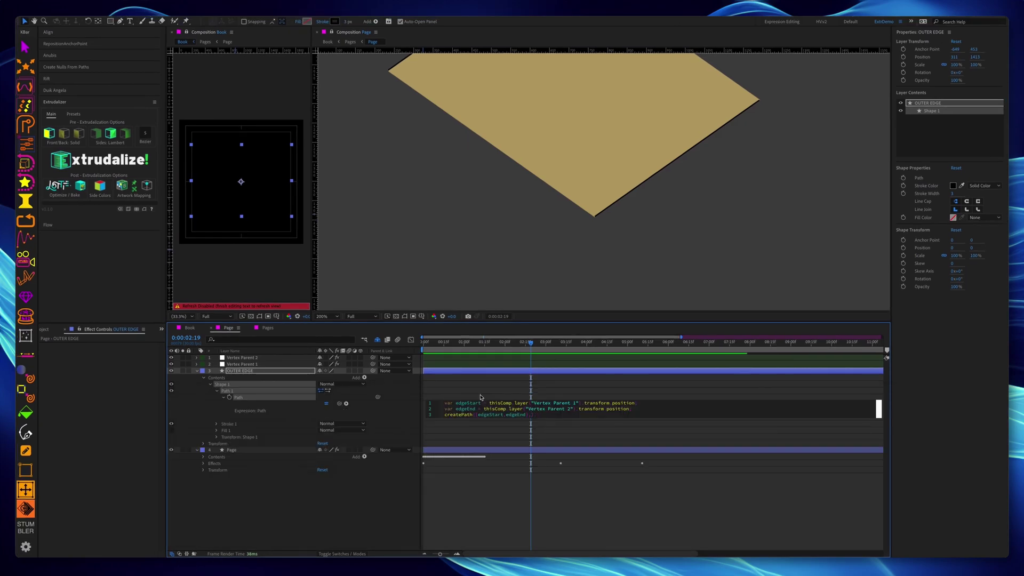
# - Finish the OUTER EDGE path expression and rename the new line layer to TXT
pyautogui.click(481, 397)
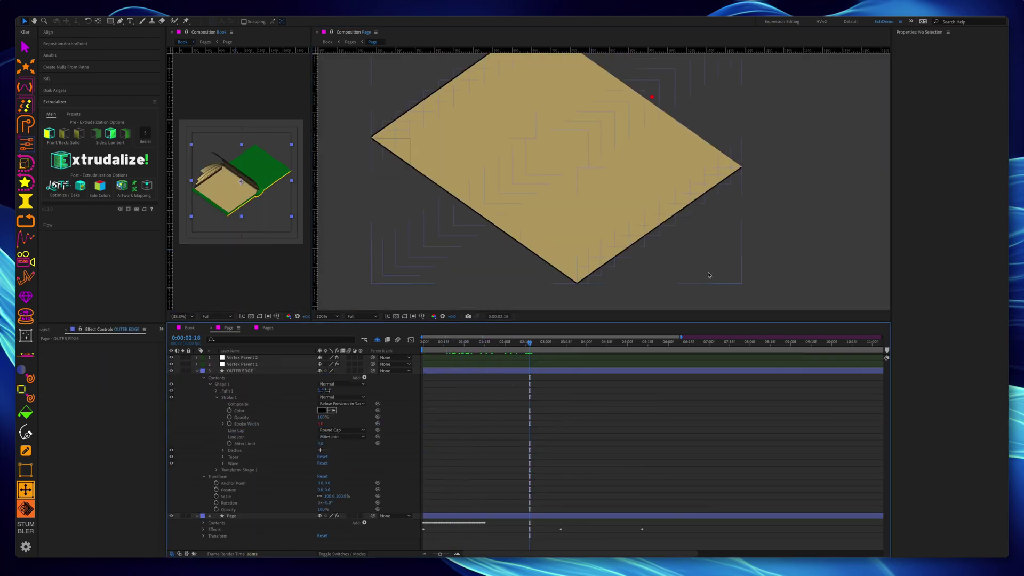
pyautogui.write('TXT')
pyautogui.press('Return')
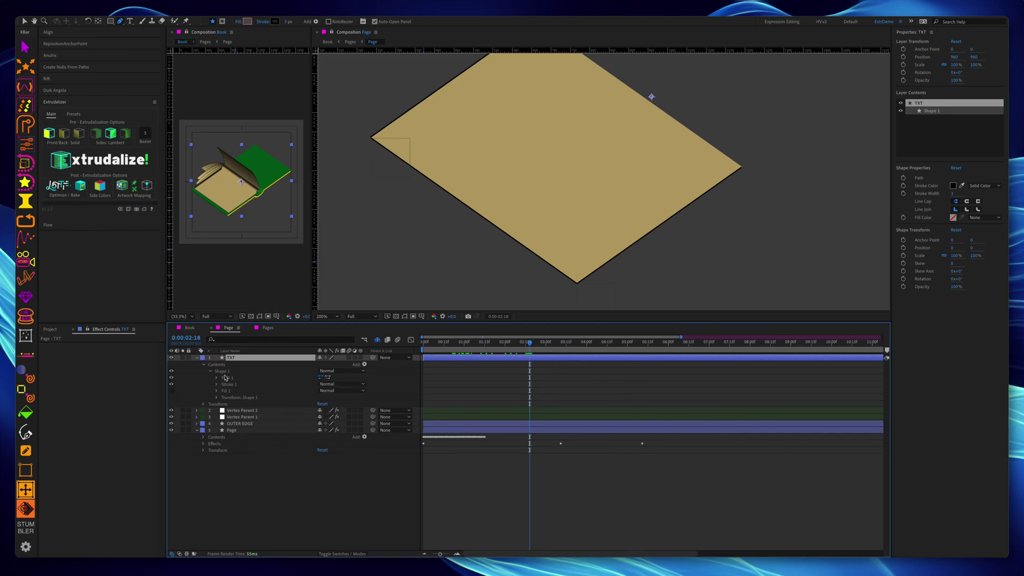
pyautogui.click(222, 478)
pyautogui.click(485, 360)
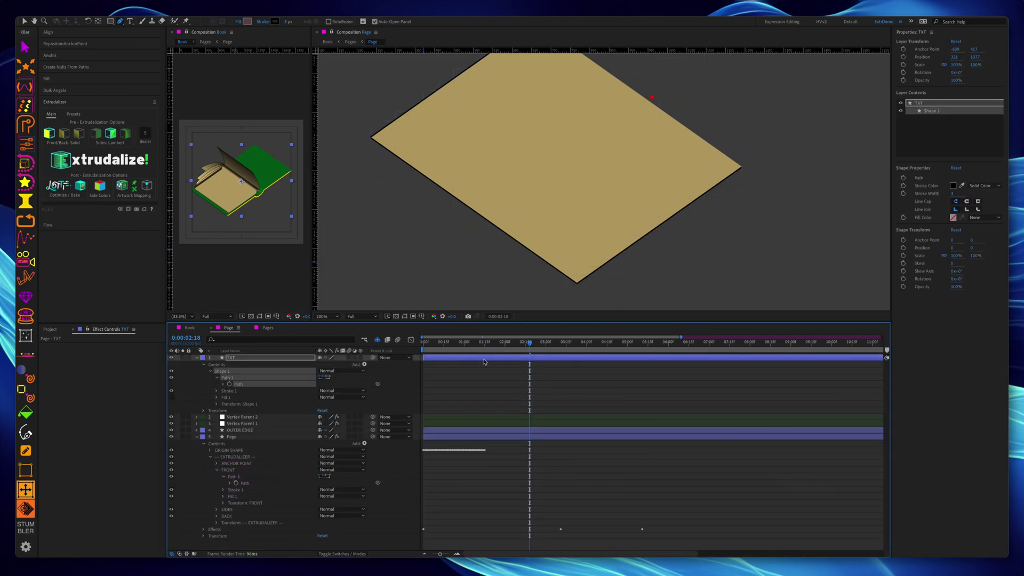
# - Add a Repeater to the TXT line, spread the copies across the page, and preview
pyautogui.click(364, 364)
pyautogui.click(384, 415)
pyautogui.click(218, 391)
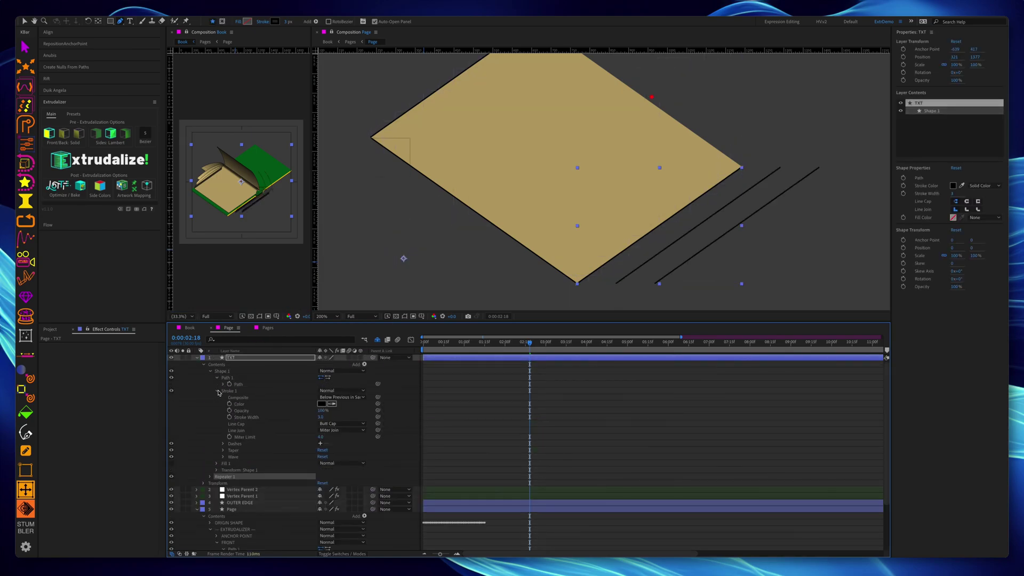
pyautogui.click(212, 476)
pyautogui.click(217, 503)
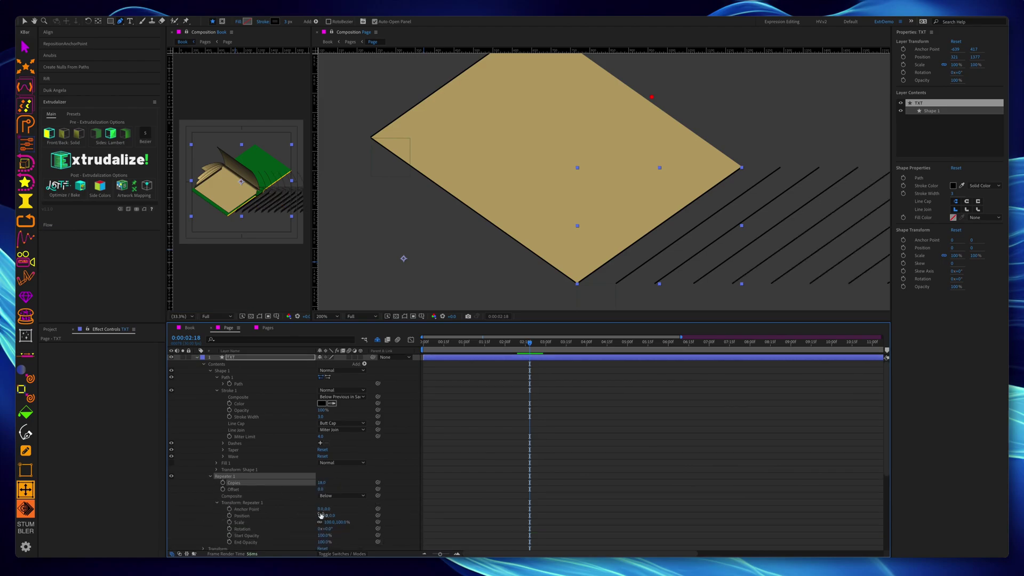
pyautogui.moveTo(324, 477)
pyautogui.mouseDown()
pyautogui.moveTo(313, 477)
pyautogui.moveTo(336, 477)
pyautogui.mouseUp()
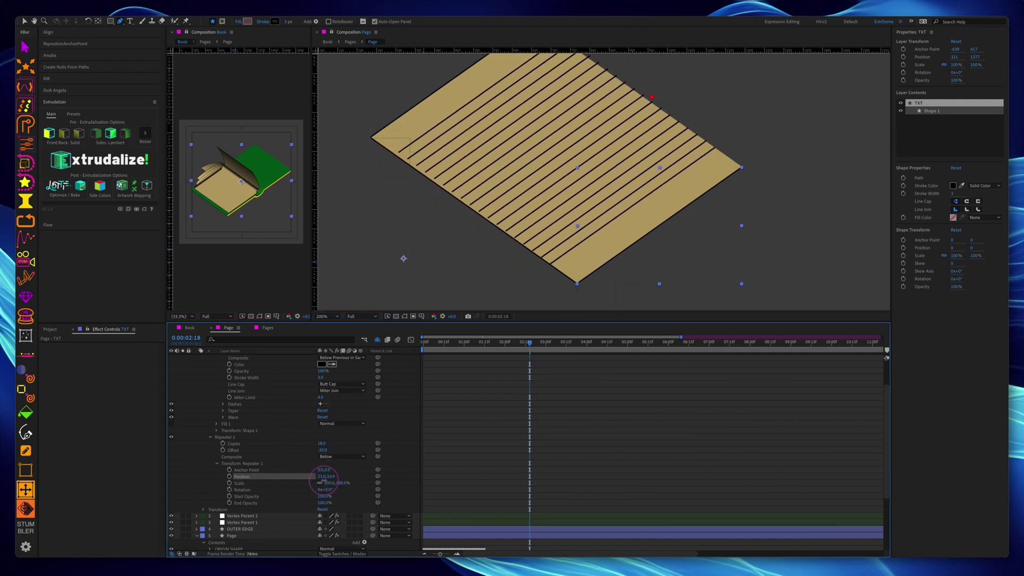
pyautogui.scroll(3, 377, 491)
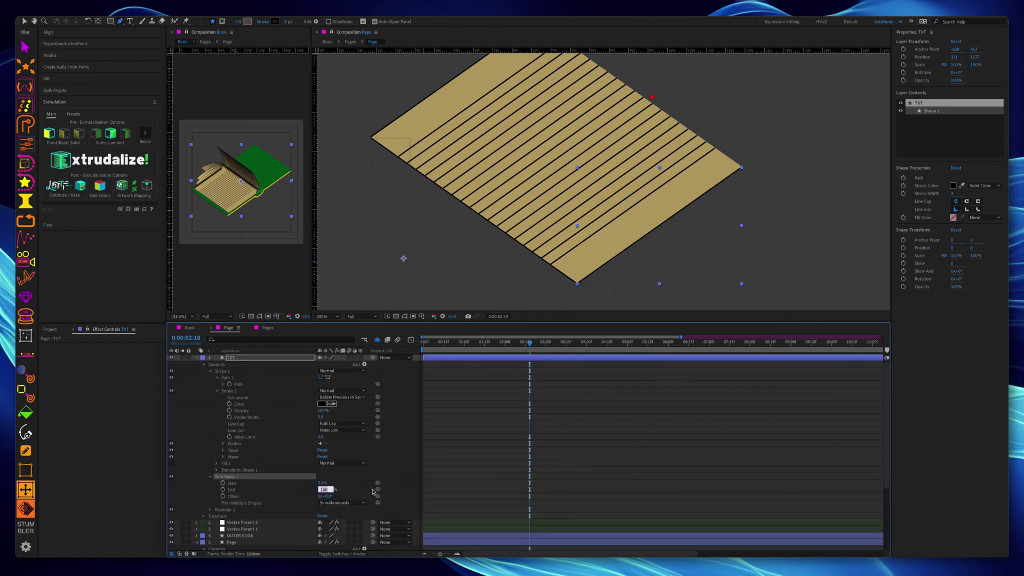
pyautogui.press('space')
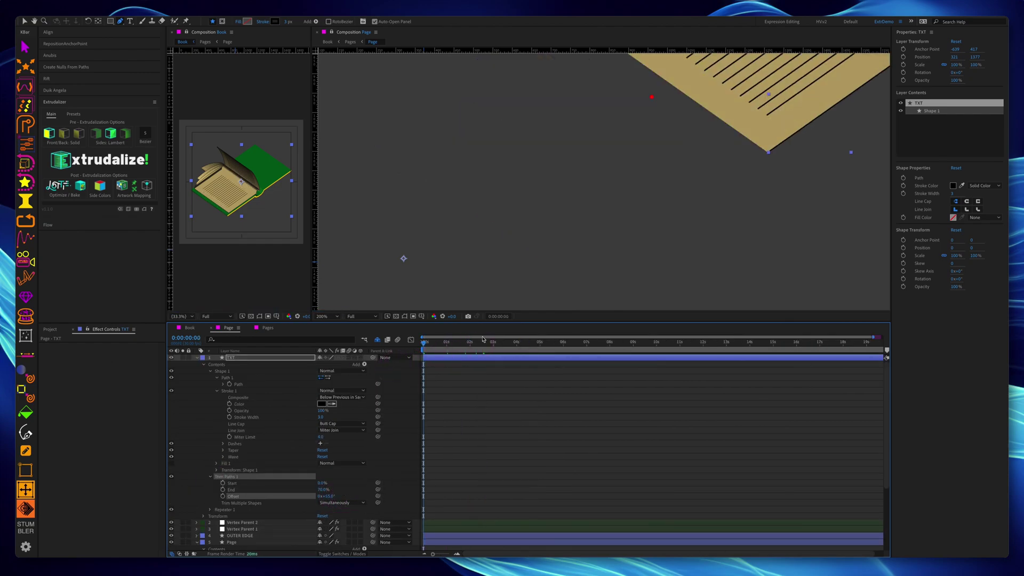
pyautogui.scroll(-2, 573, 209)
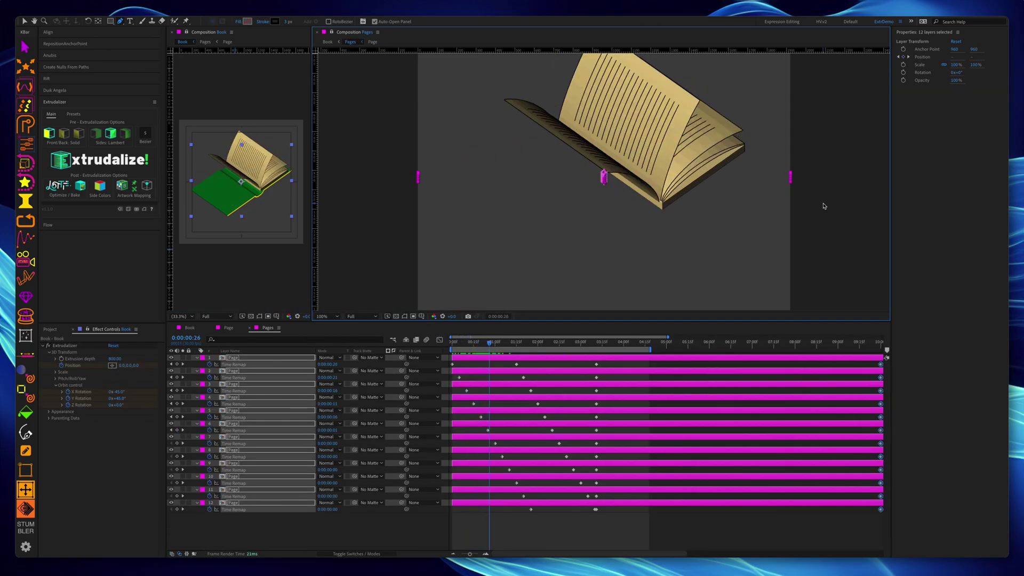
# - Split each page layer at its staggered flip time
pyautogui.click(231, 410)
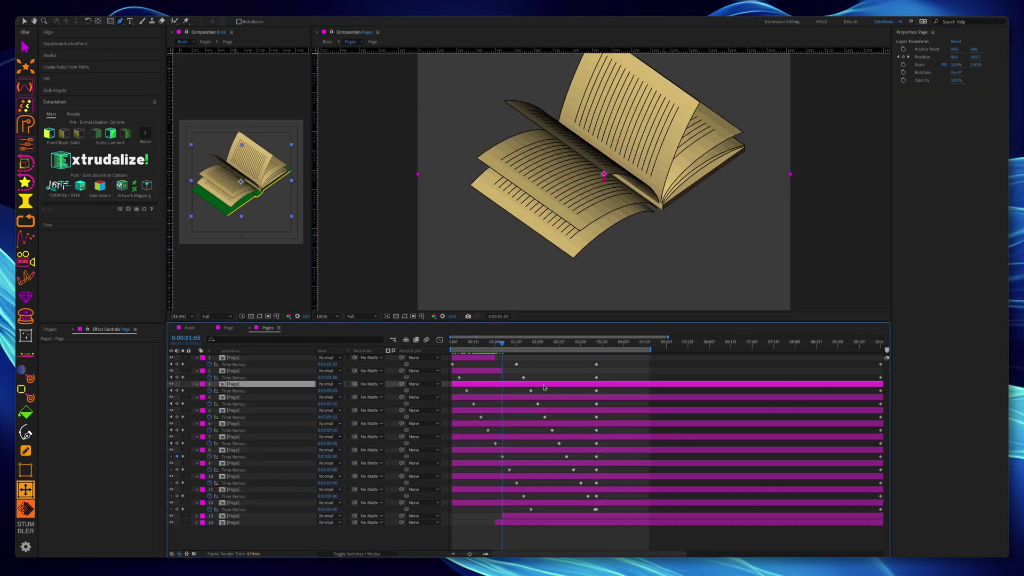
pyautogui.hotkey('ctrl', 'shift', 'd')
pyautogui.press('k')
pyautogui.hotkey('ctrl', 'shift', 'd')
pyautogui.press('k')
pyautogui.hotkey('ctrl', 'shift', 'd')
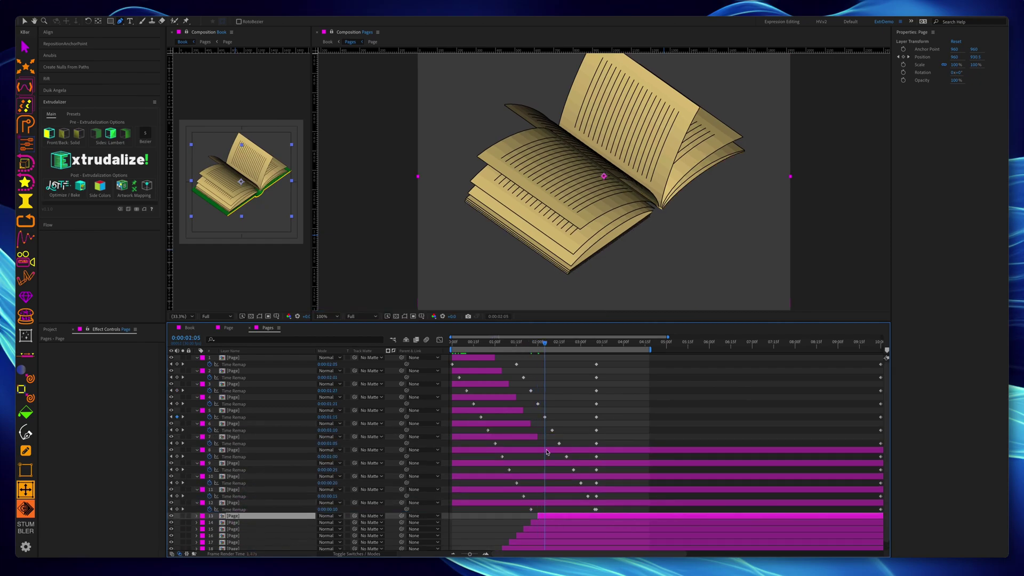
pyautogui.press('k')
pyautogui.hotkey('ctrl', 'shift', 'd')
pyautogui.hotkey('ctrl', 'shift', 'd')
pyautogui.press('k')
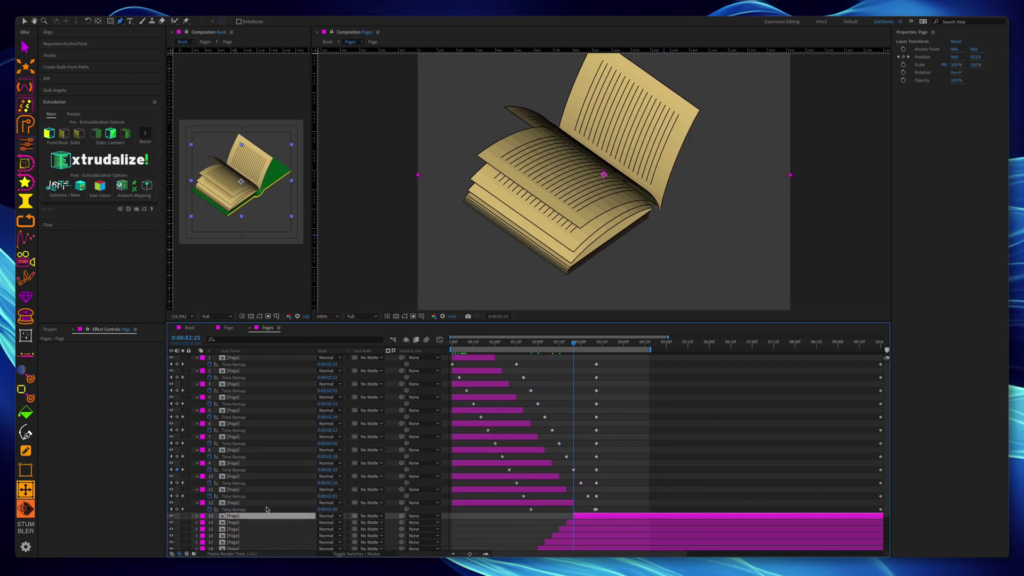
# - Preview the page flipping animation from the start
pyautogui.press('Home')
pyautogui.press('space')
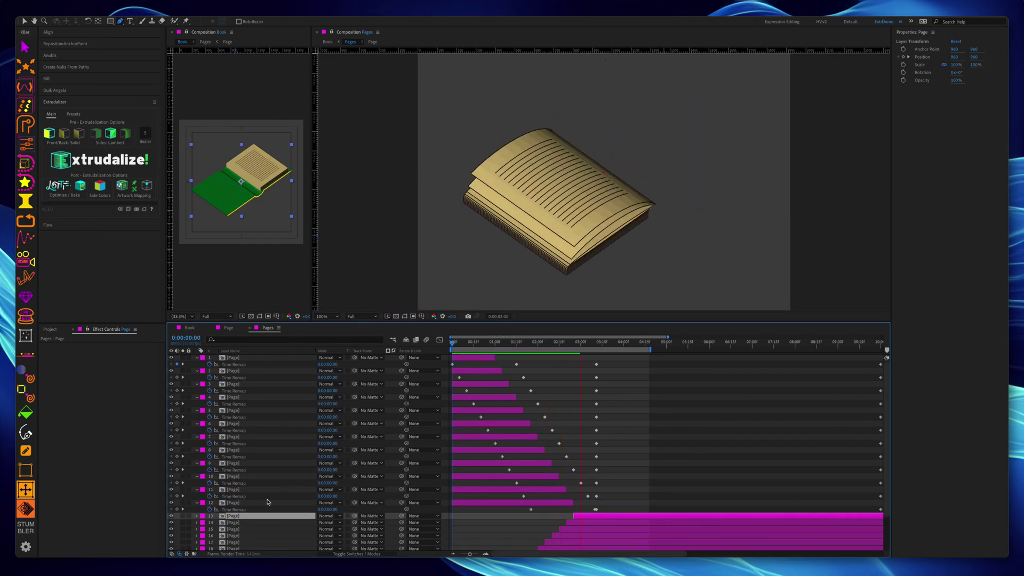
pyautogui.press('space')
# - Keyframe the duplicate pages' Position to stack them into a thicker block
pyautogui.hotkey('alt', 'shift', 'p')
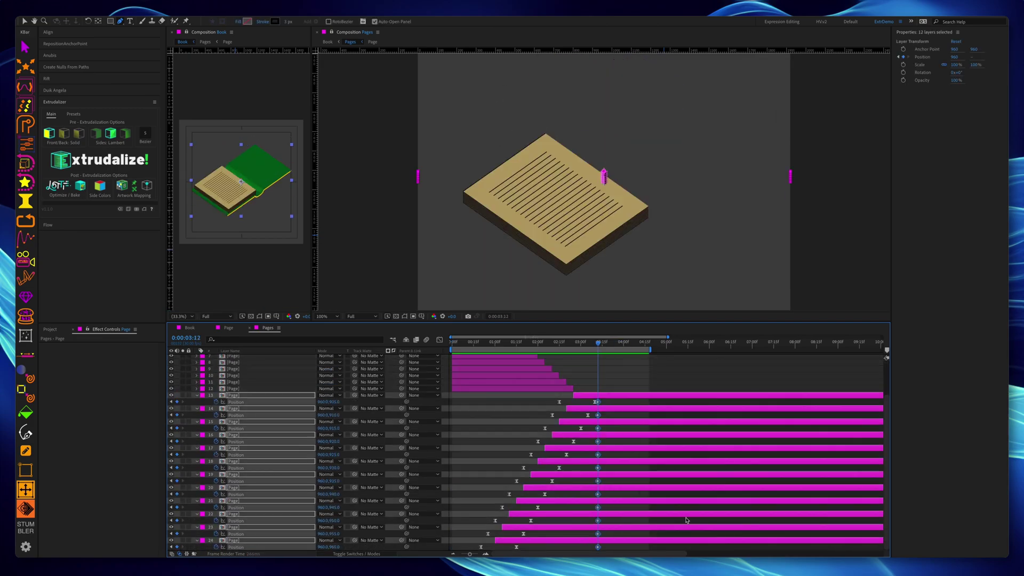
pyautogui.click(240, 527)
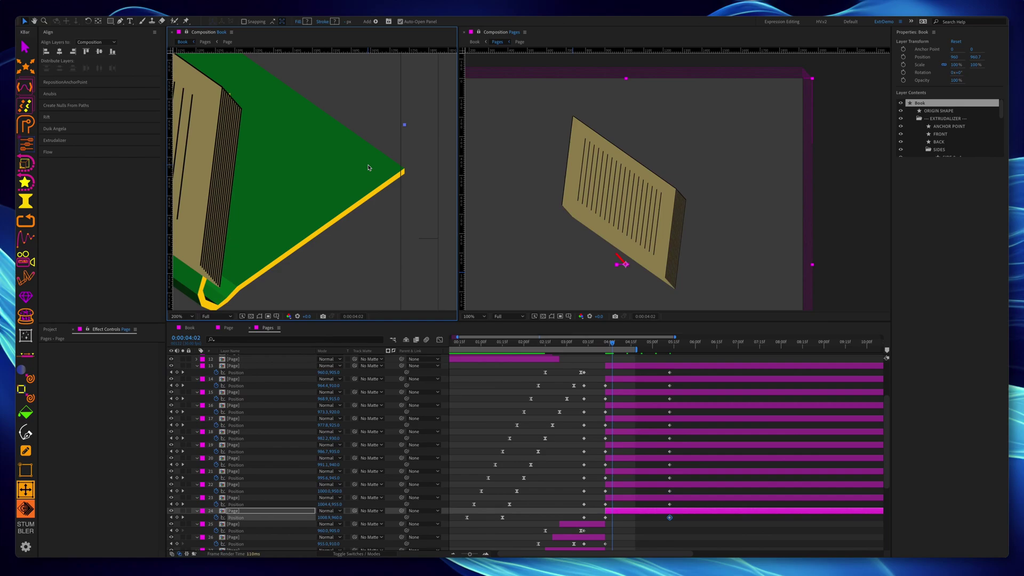
pyautogui.hotkey('ctrl', 'Up')
pyautogui.hotkey('ctrl', 'Up')
pyautogui.hotkey('ctrl', 'Up')
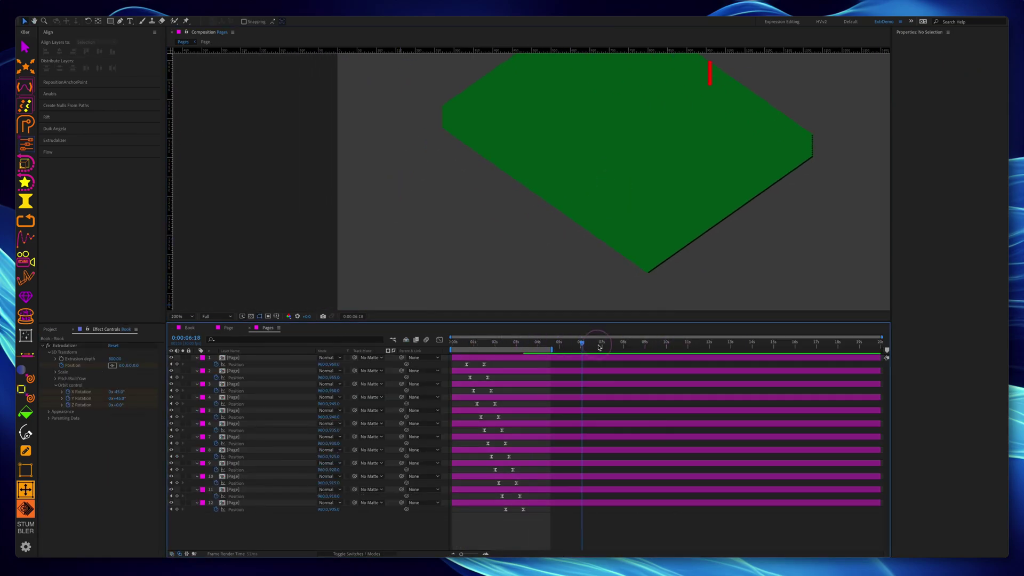
pyautogui.moveTo(599, 346); pyautogui.dragTo(537, 377)
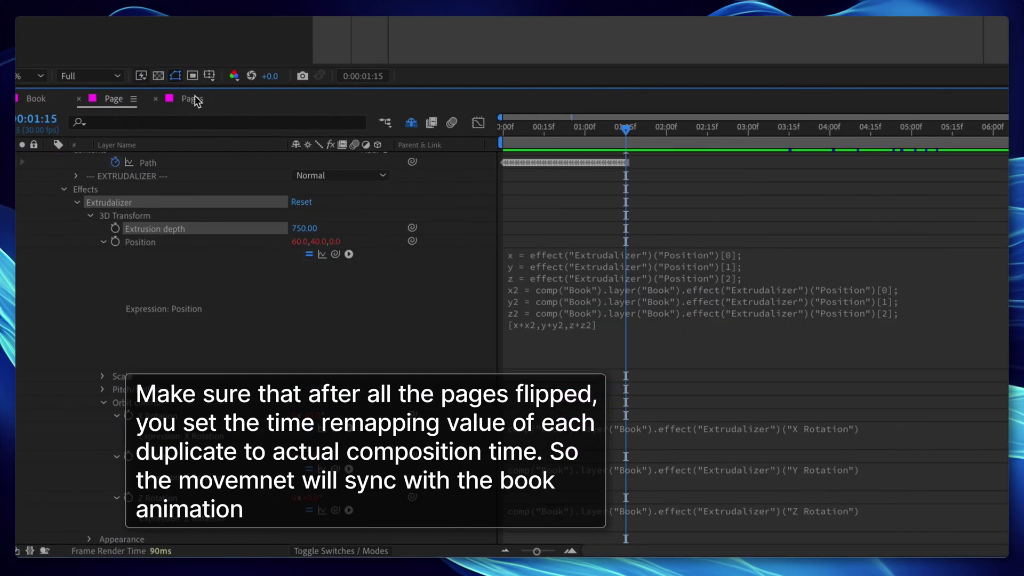
# - Add a Time Remap keyframe to the page duplicate at a time after the last flip
pyautogui.click(726, 132)
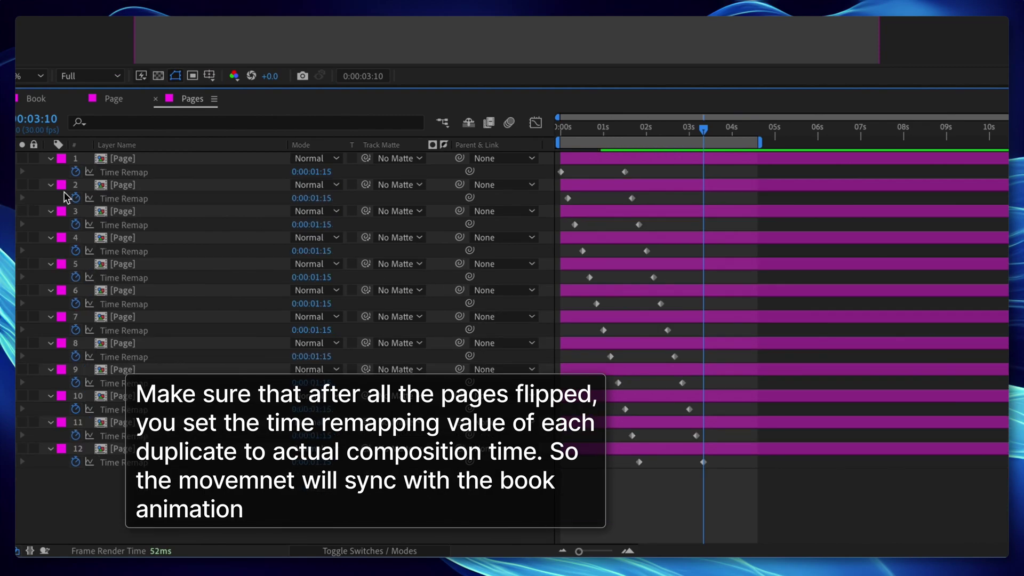
pyautogui.click(22, 171)
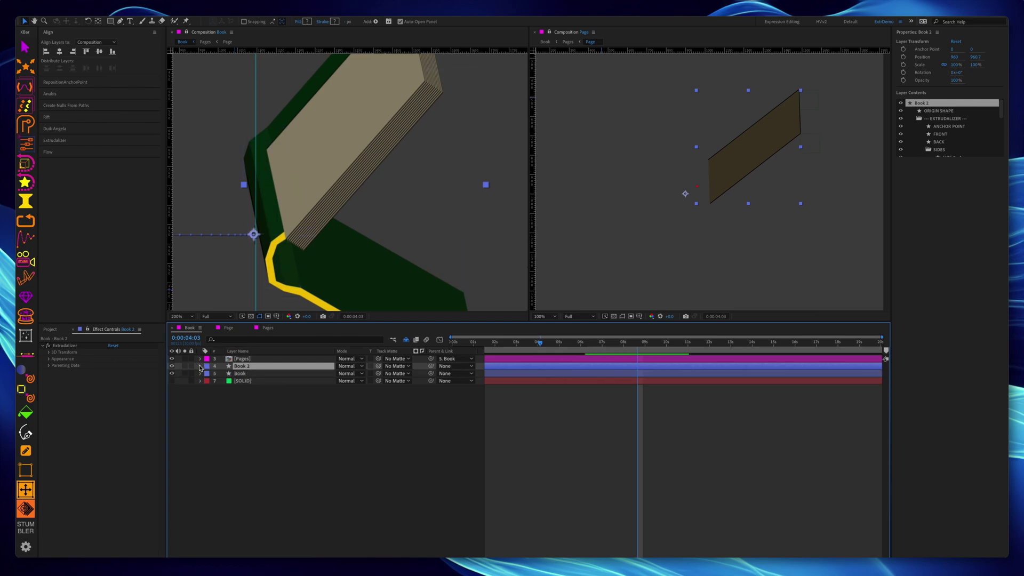
# - Reveal Book 2's Extrudalizer face groups and move Book 2 above the Pages layer
pyautogui.click(200, 366)
pyautogui.click(208, 374)
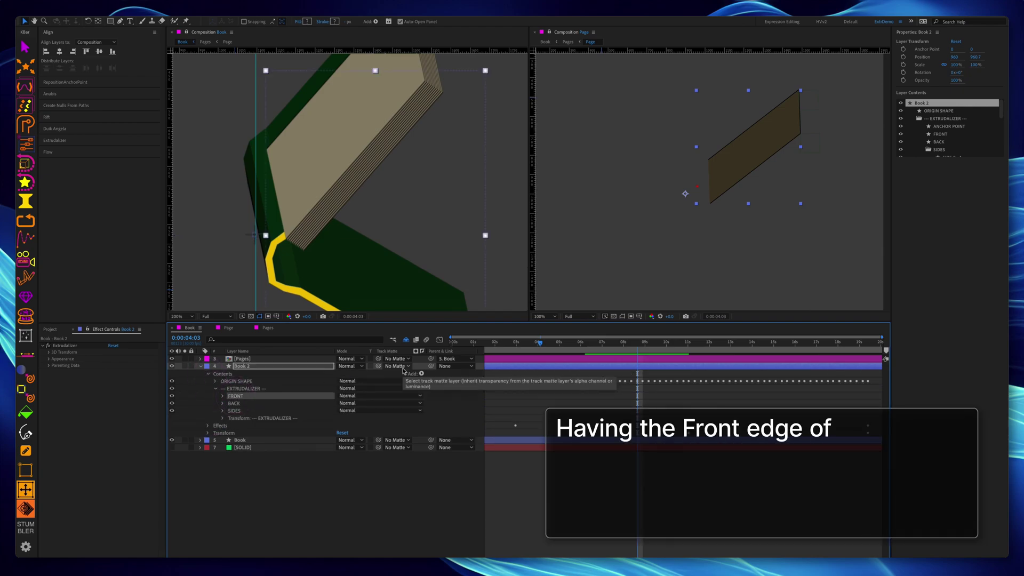
pyautogui.moveTo(267, 359); pyautogui.dragTo(266, 357)
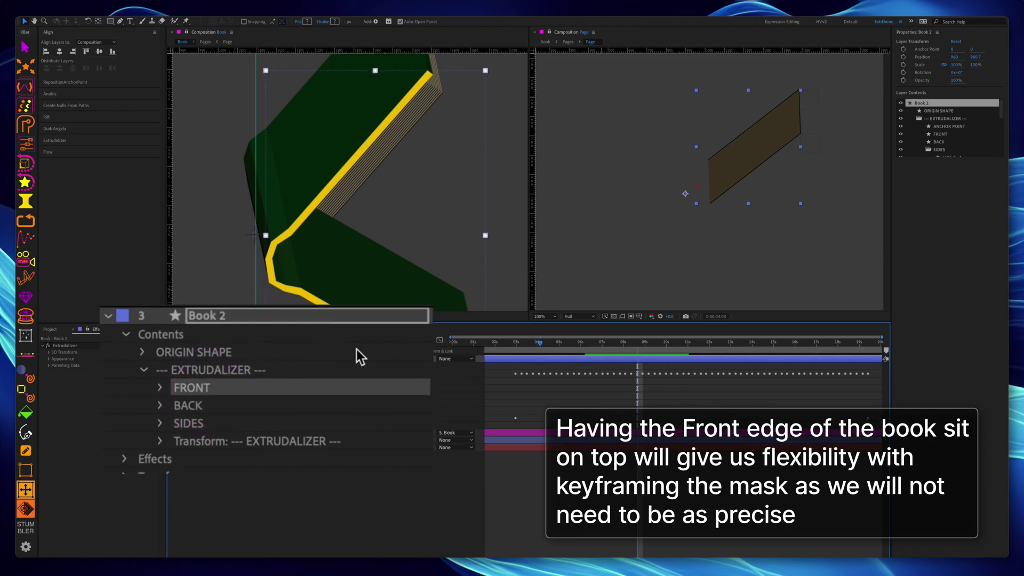
# - Delete the BACK and SIDES face groups from Book 2
pyautogui.click(254, 400)
pyautogui.press('Delete')
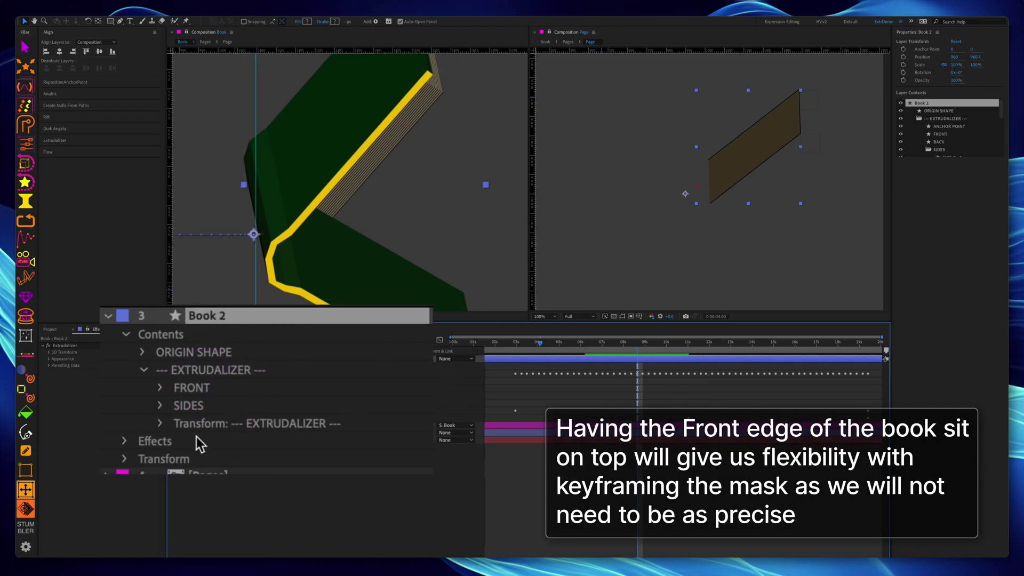
pyautogui.click(213, 405)
pyautogui.press('Delete')
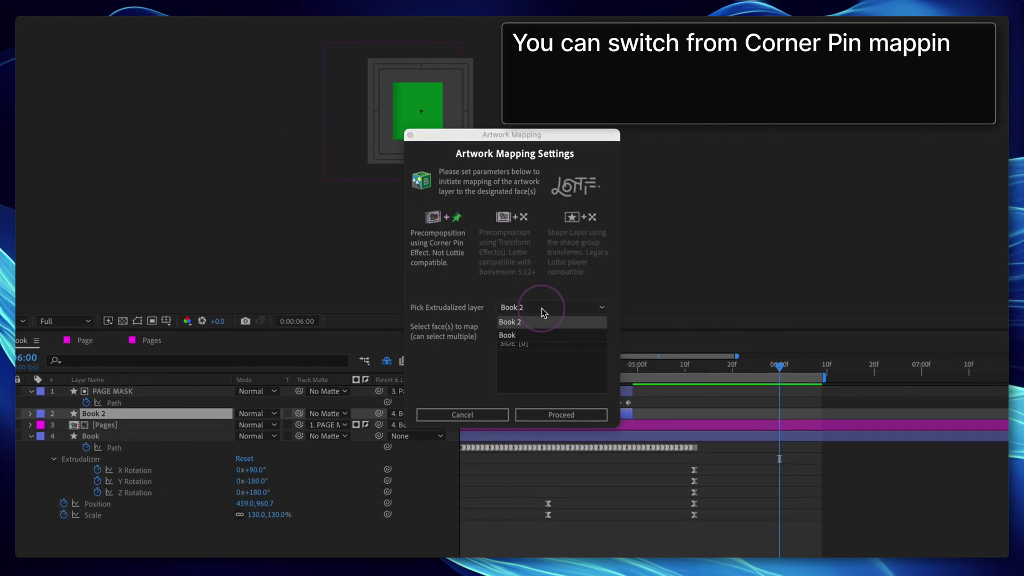
# - Map the Book layer's SIDE [8] face using Artwork Mapping
pyautogui.click(547, 335)
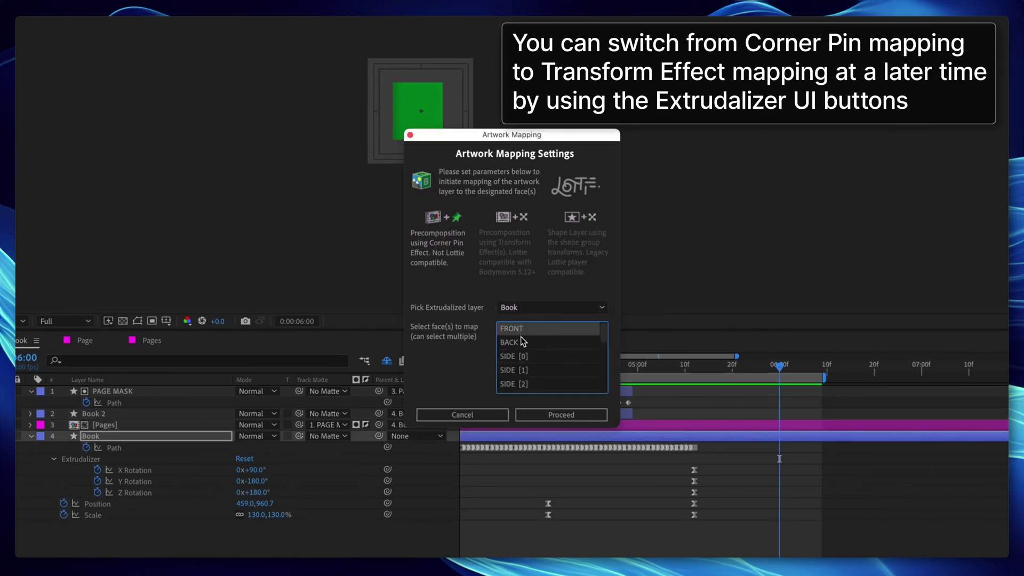
pyautogui.scroll(3, 425, 110)
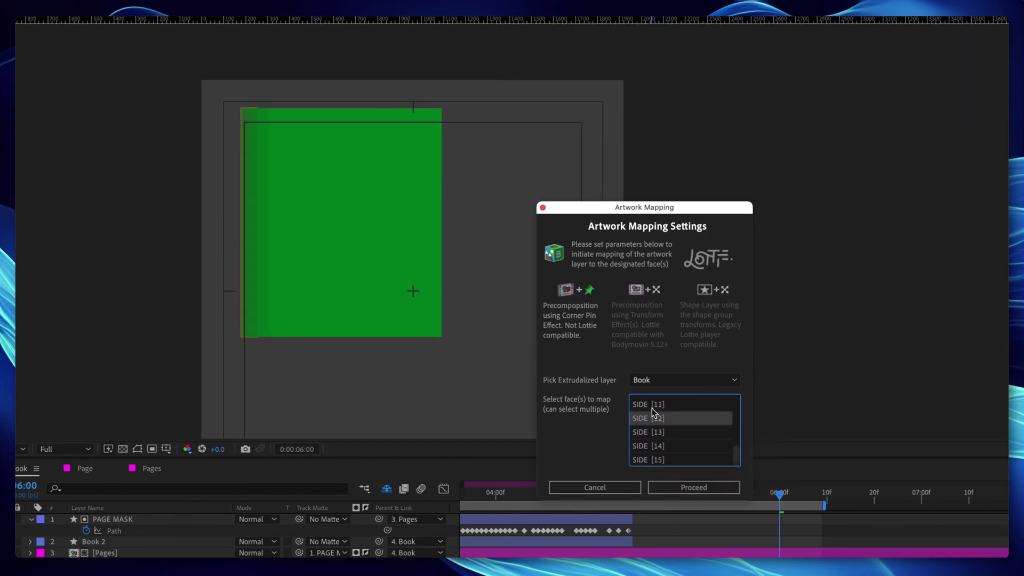
pyautogui.click(652, 408)
pyautogui.scroll(3, 652, 406)
pyautogui.click(652, 404)
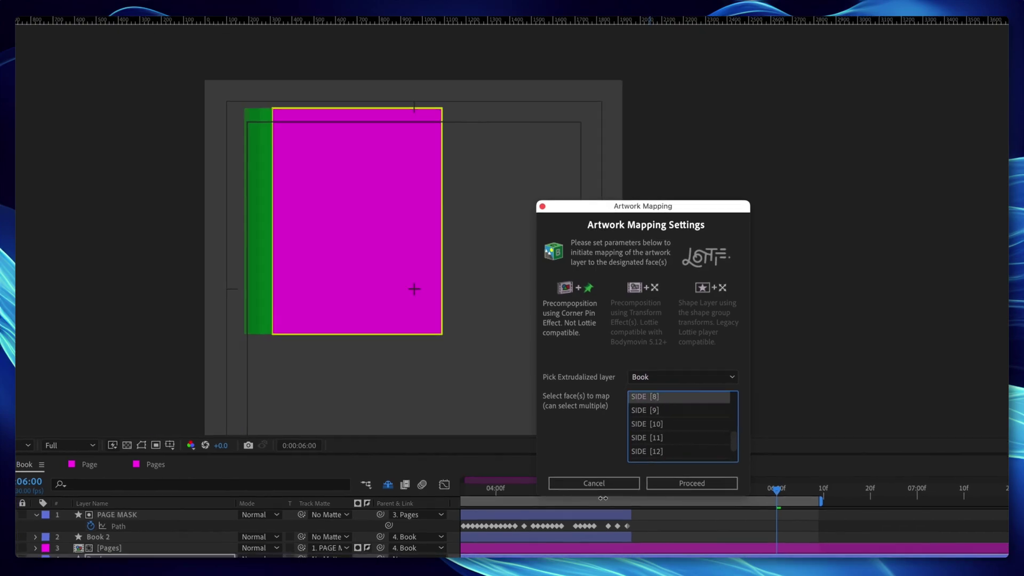
pyautogui.click(615, 321)
# - Place the Brave New World image in the mapping comp and review the book's earlier keyframes
pyautogui.click(512, 302)
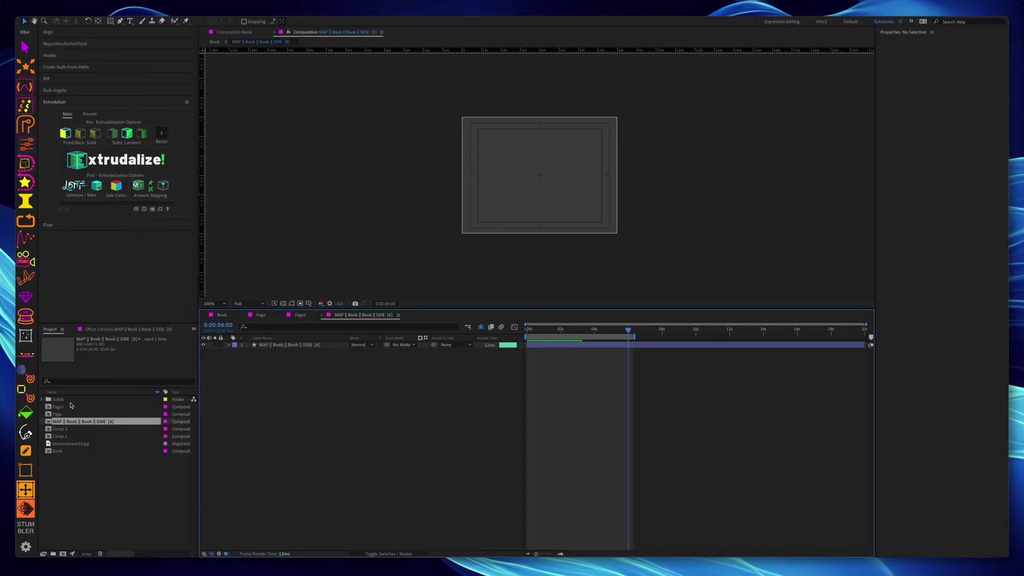
pyautogui.moveTo(71, 443); pyautogui.dragTo(539, 175)
pyautogui.scroll(2, 450, 225)
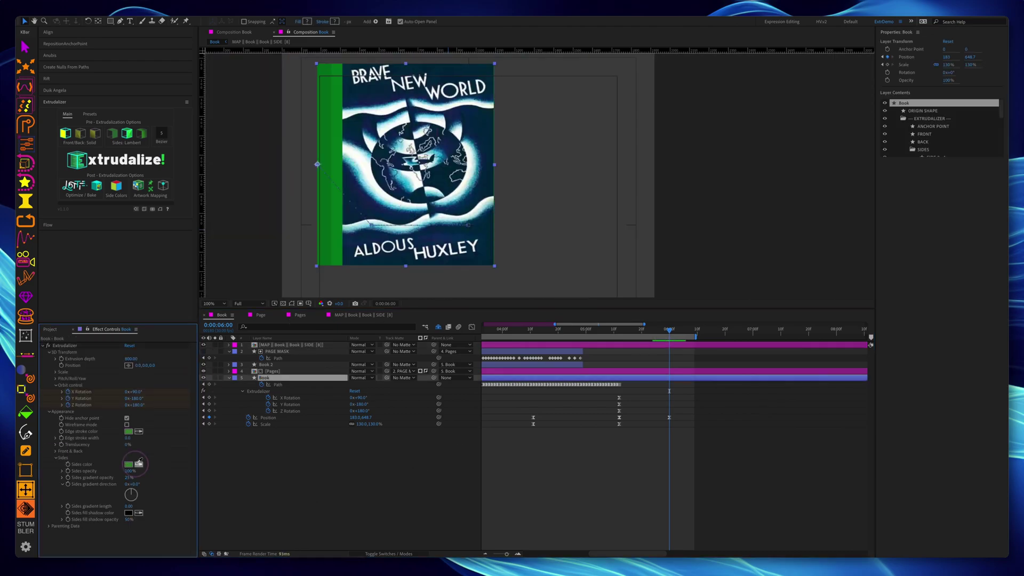
pyautogui.click(670, 418)
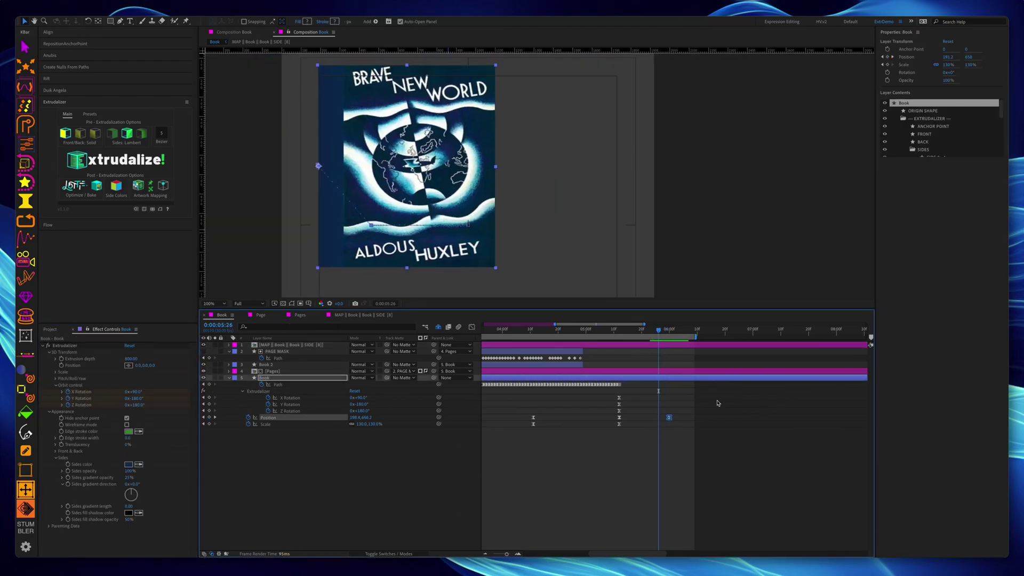
pyautogui.press('pageup')
pyautogui.press('pageup')
pyautogui.press('pageup')
pyautogui.press('pageup')
pyautogui.press('pageup')
pyautogui.press('pageup')
pyautogui.press('.')
pyautogui.press('.')
pyautogui.press('.')
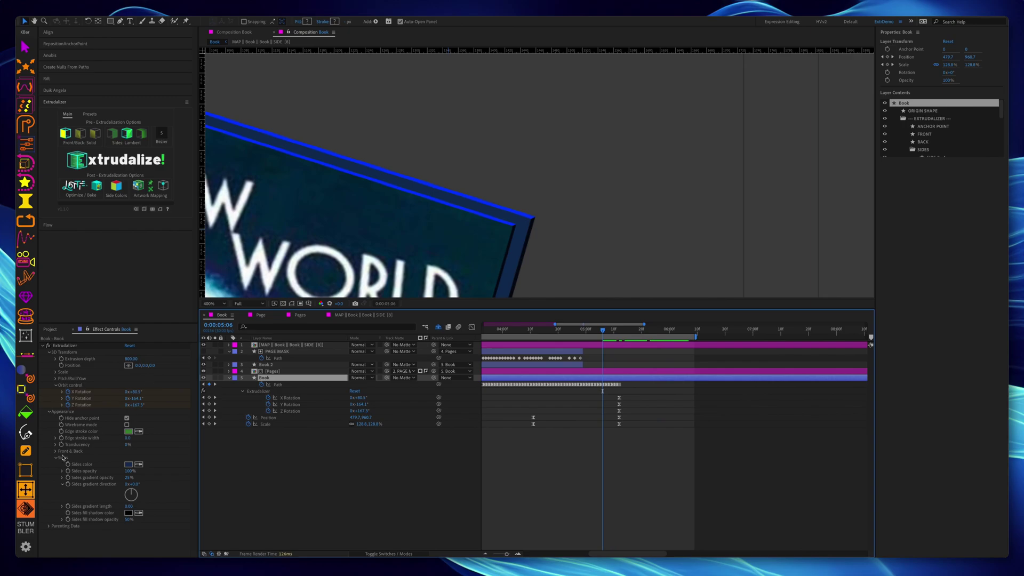
pyautogui.scroll(-3, 140, 411)
pyautogui.press(',')
pyautogui.press(',')
pyautogui.press(',')
pyautogui.press('pageup')
pyautogui.press('pageup')
pyautogui.press('pageup')
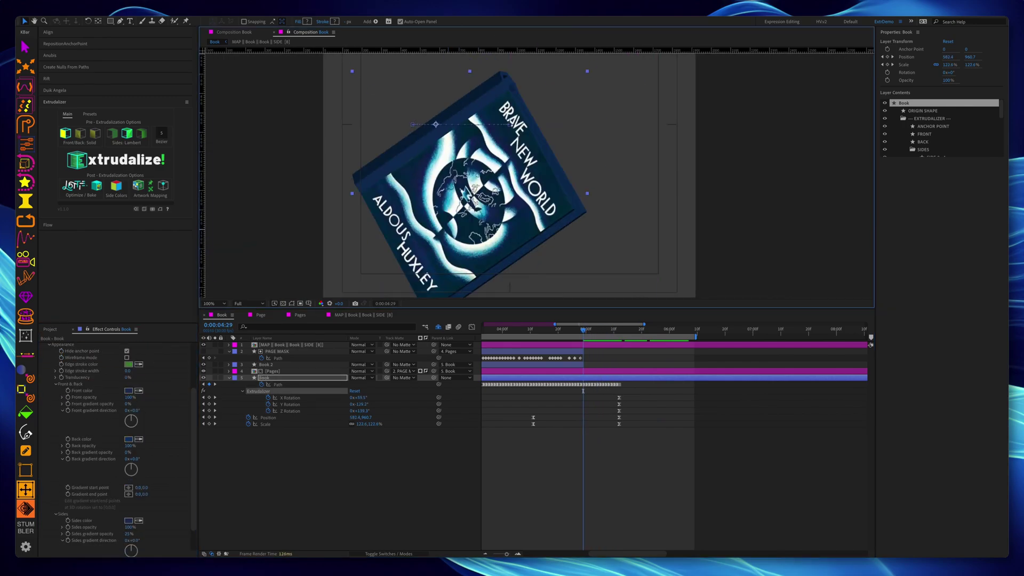
pyautogui.press('pageup')
pyautogui.press('pageup')
pyautogui.press('pageup')
pyautogui.press('pageup')
# - Show Book 2's front, back and side colour settings and preview the animation
pyautogui.click(230, 366)
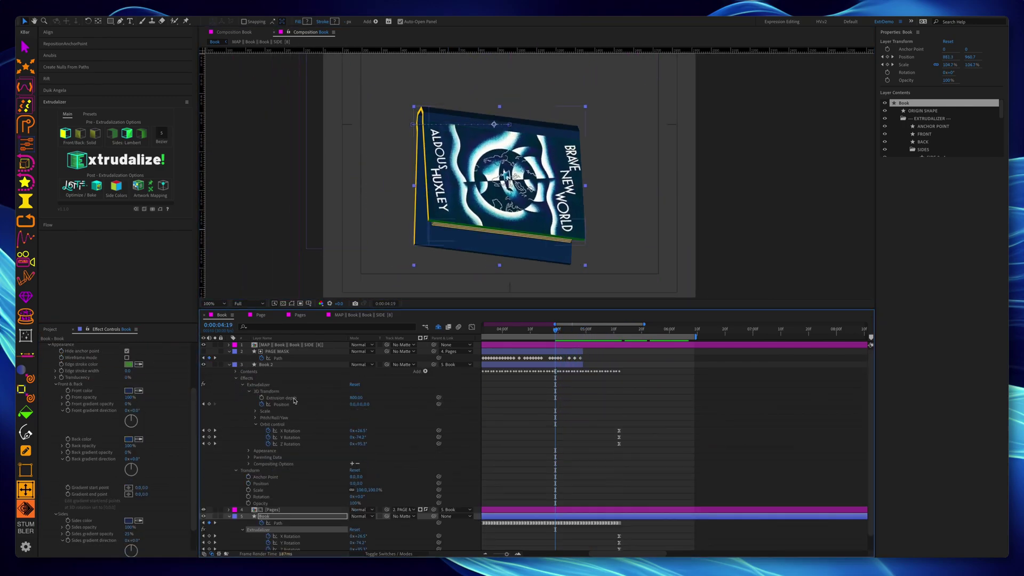
pyautogui.click(257, 439)
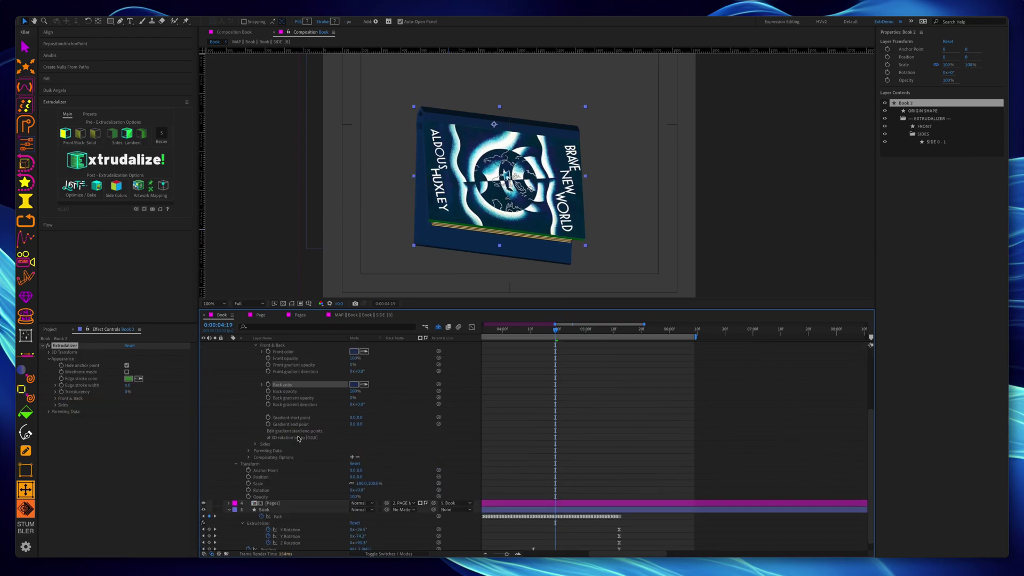
pyautogui.scroll(-4, 321, 448)
pyautogui.click(530, 416)
pyautogui.press('space')
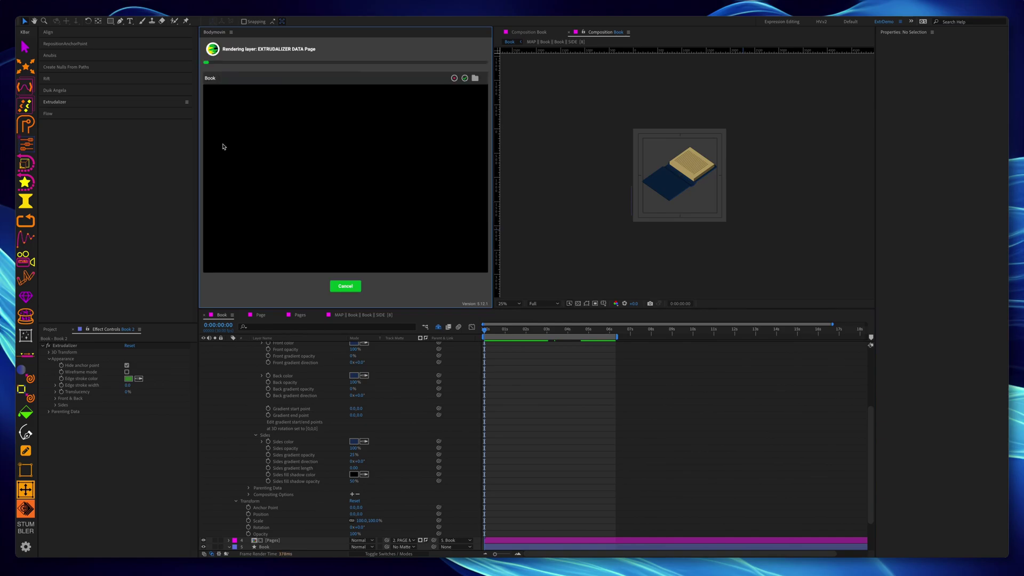
# - Render the Book comp to Lottie with Bodymovin and play its preview
pyautogui.click(221, 72)
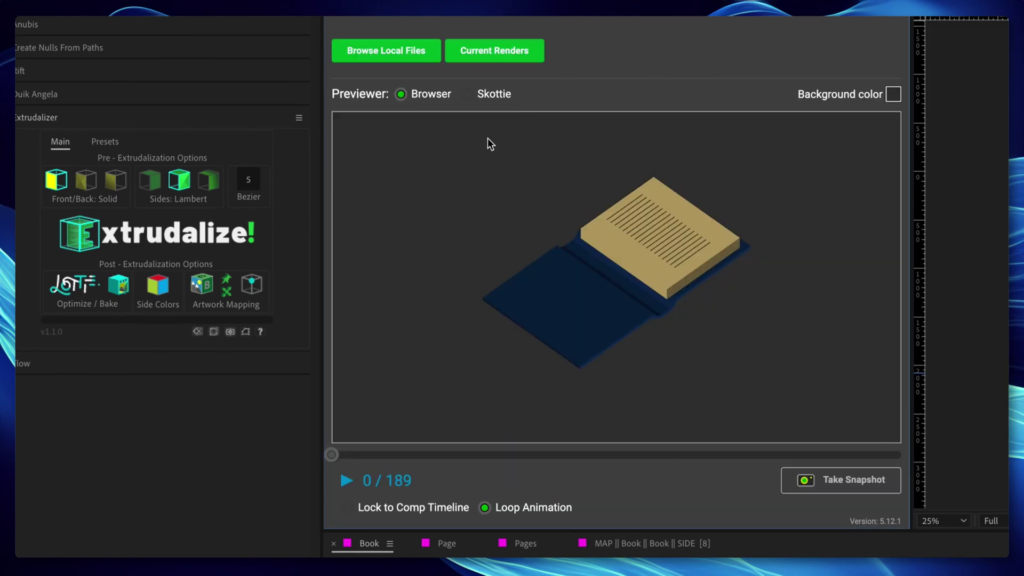
pyautogui.click(347, 482)
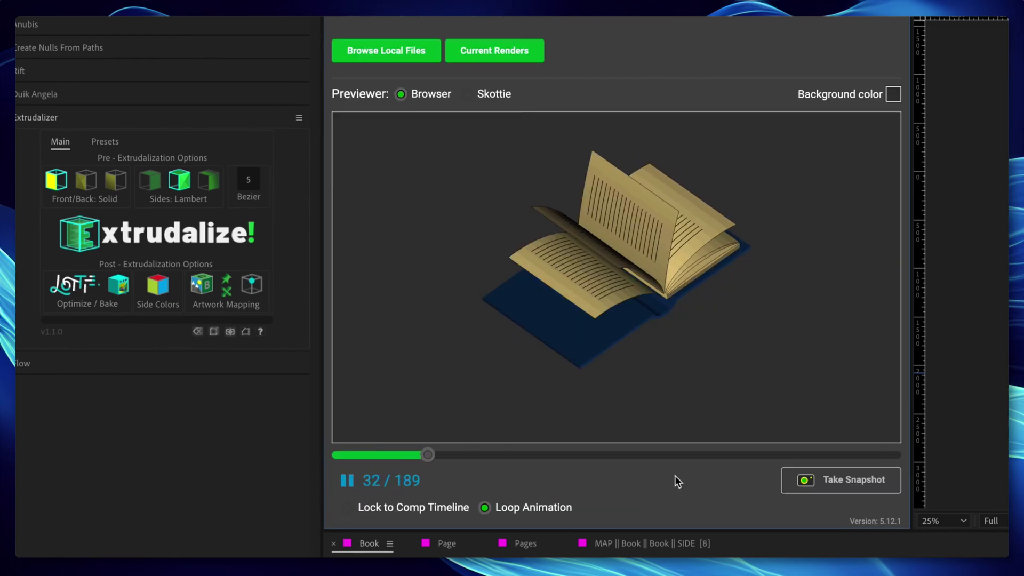